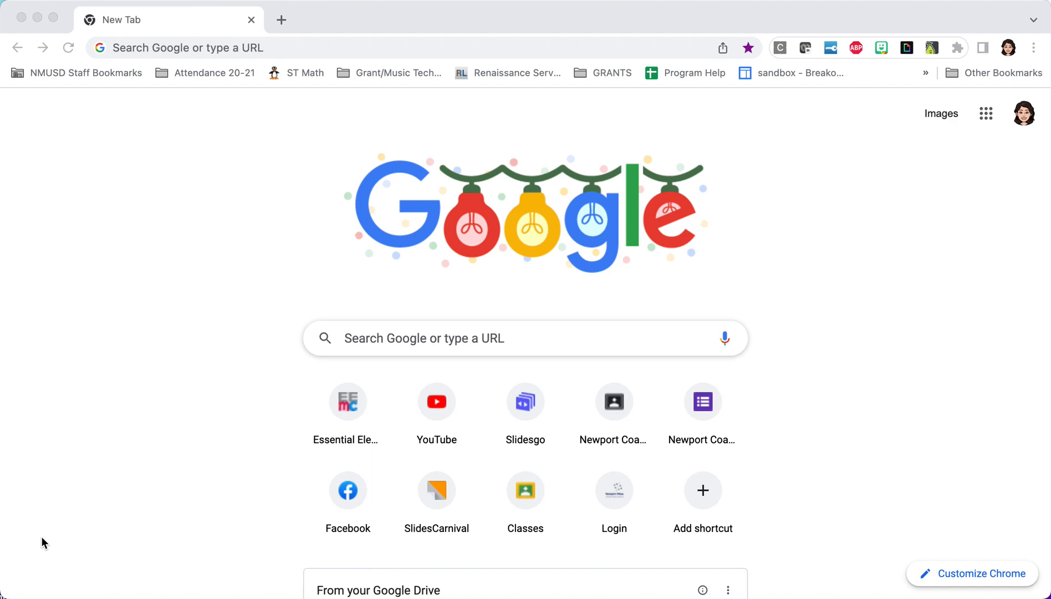
Open the Canva home page in the browser
{"action": "left_click", "coordinate": [305, 48]}
{"action": "type", "text": "canva"}
{"action": "key", "text": "Return"}
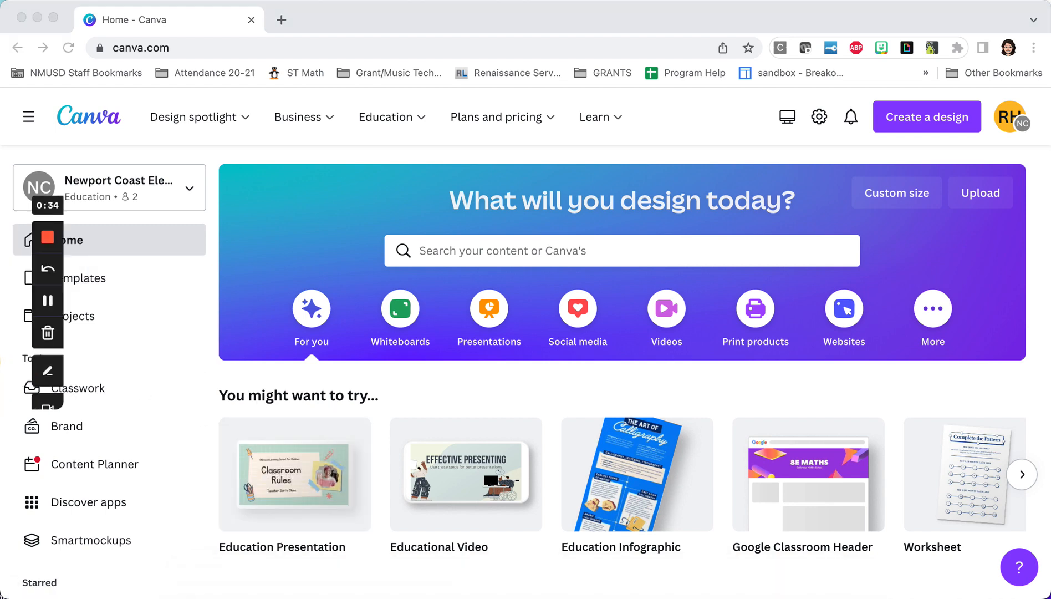
{"action": "left_click", "coordinate": [6, 365]}
{"action": "left_click", "coordinate": [18, 299]}
{"action": "left_click", "coordinate": [220, 154]}
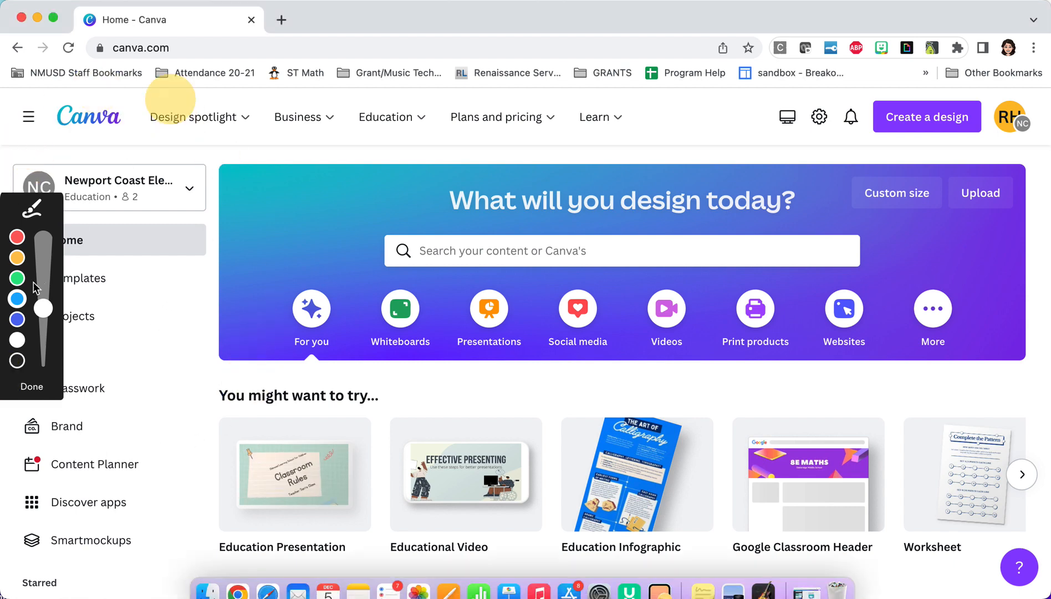
{"action": "left_click", "coordinate": [17, 300]}
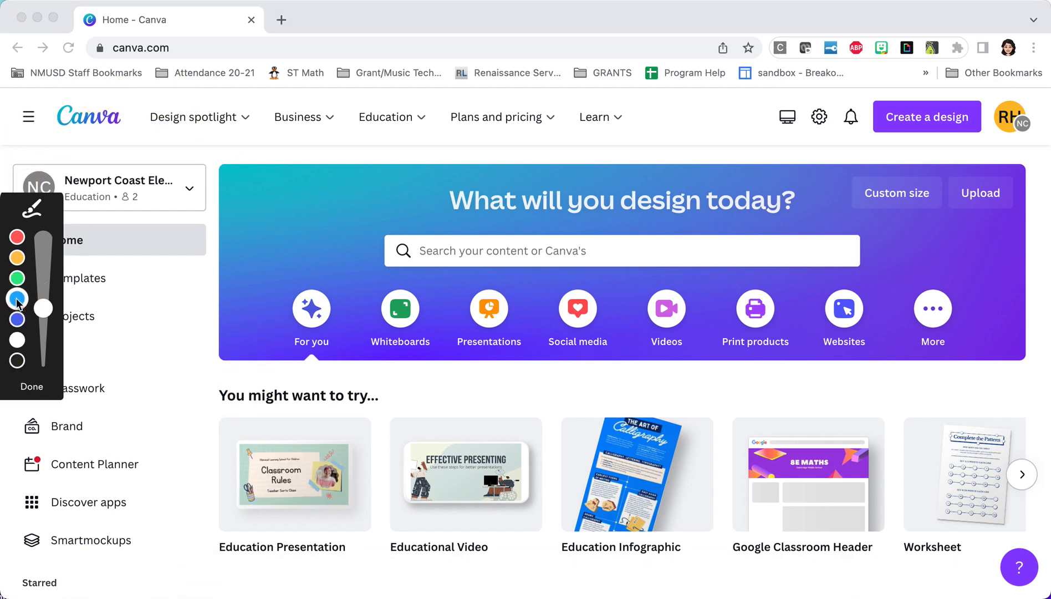
{"action": "left_click", "coordinate": [196, 316]}
{"action": "mouse_move", "coordinate": [197, 316]}
{"action": "left_mouse_down"}
{"action": "mouse_move", "coordinate": [117, 300]}
{"action": "mouse_move", "coordinate": [9, 305]}
{"action": "left_mouse_up"}
{"action": "mouse_move", "coordinate": [65, 341]}
{"action": "left_mouse_down"}
{"action": "mouse_move", "coordinate": [142, 340]}
{"action": "mouse_move", "coordinate": [197, 316]}
{"action": "left_mouse_up"}
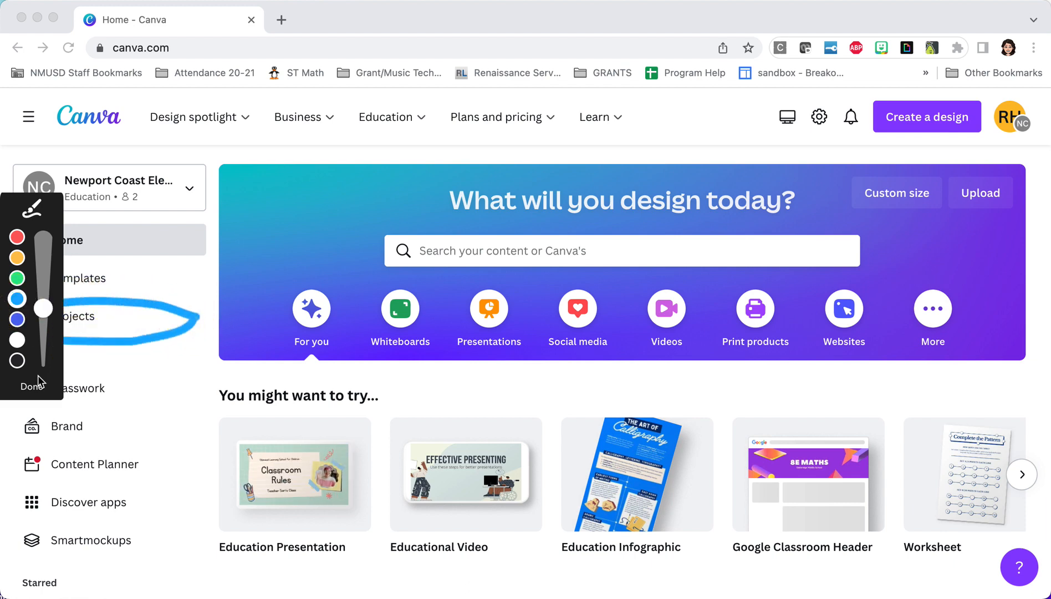
{"action": "left_click", "coordinate": [33, 388]}
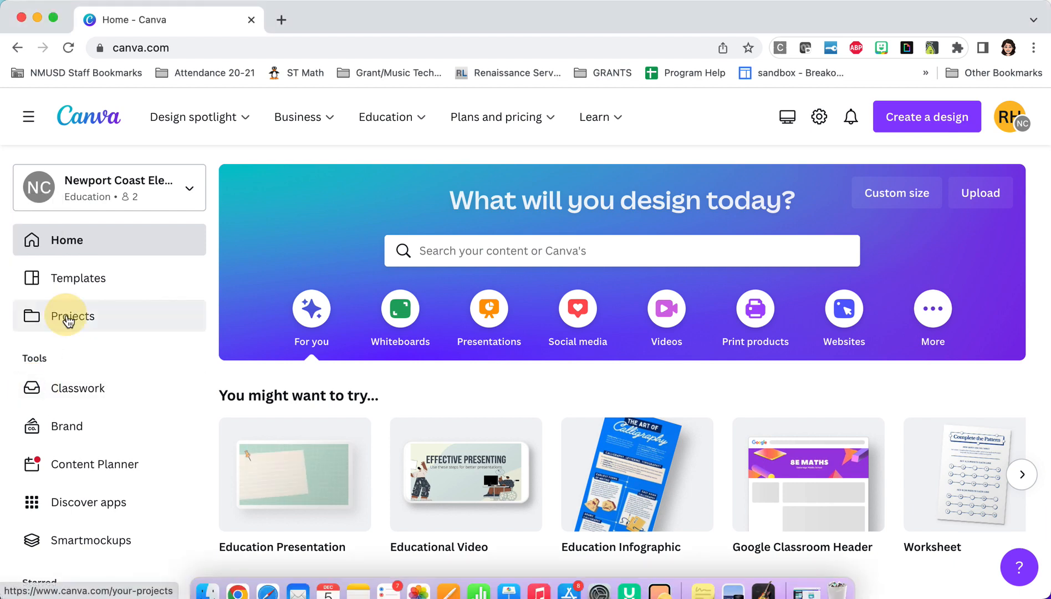
Open the NCE Winter Holiday Concert 2022 digital program from the recent designs in Projects
{"action": "left_click", "coordinate": [69, 319]}
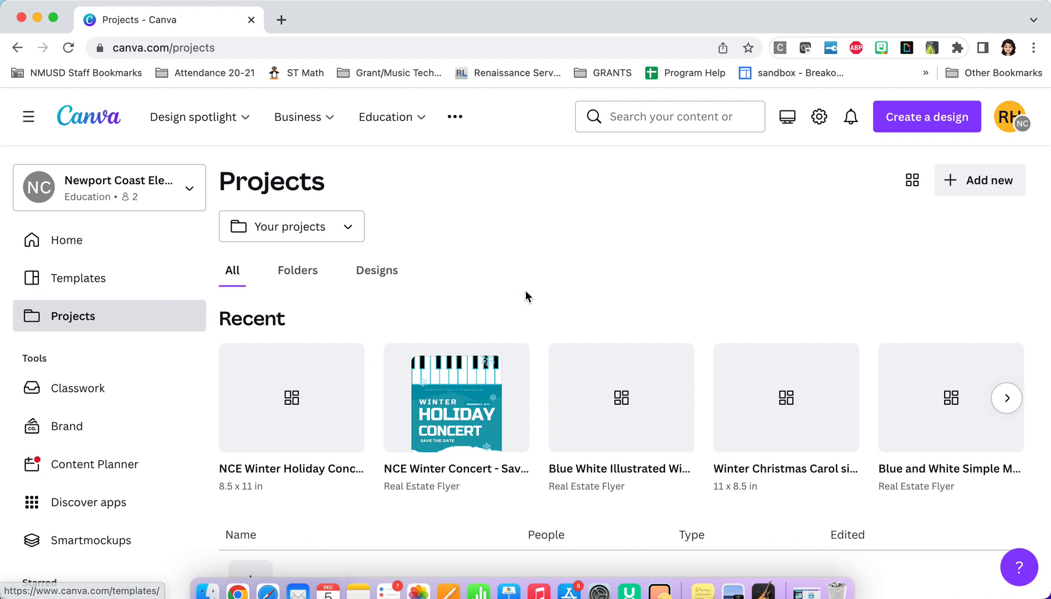
{"action": "scroll", "coordinate": [525, 296], "scroll_direction": "down", "scroll_amount": 4}
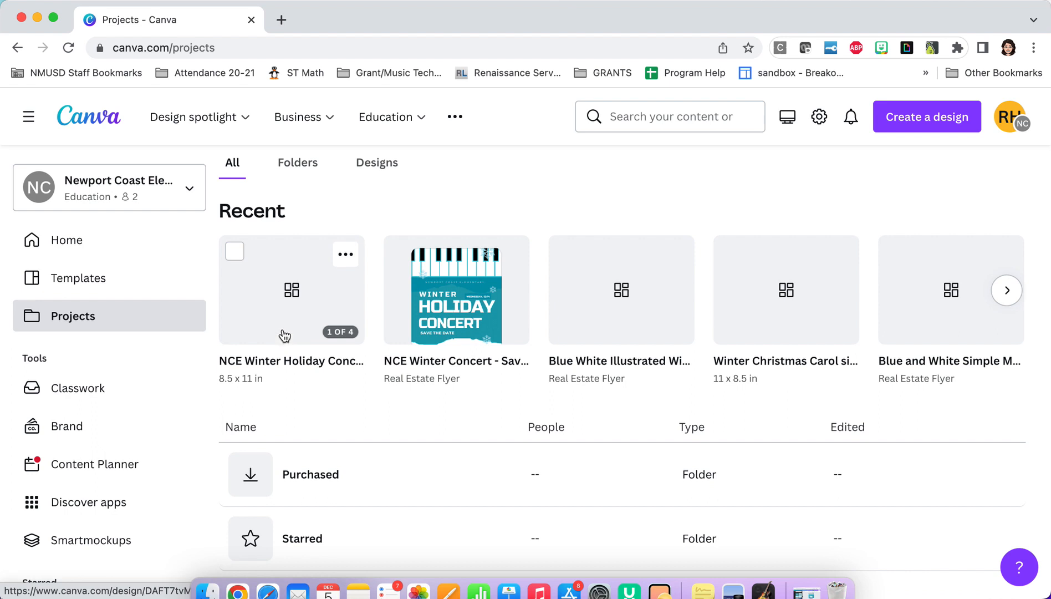
{"action": "left_click", "coordinate": [308, 315]}
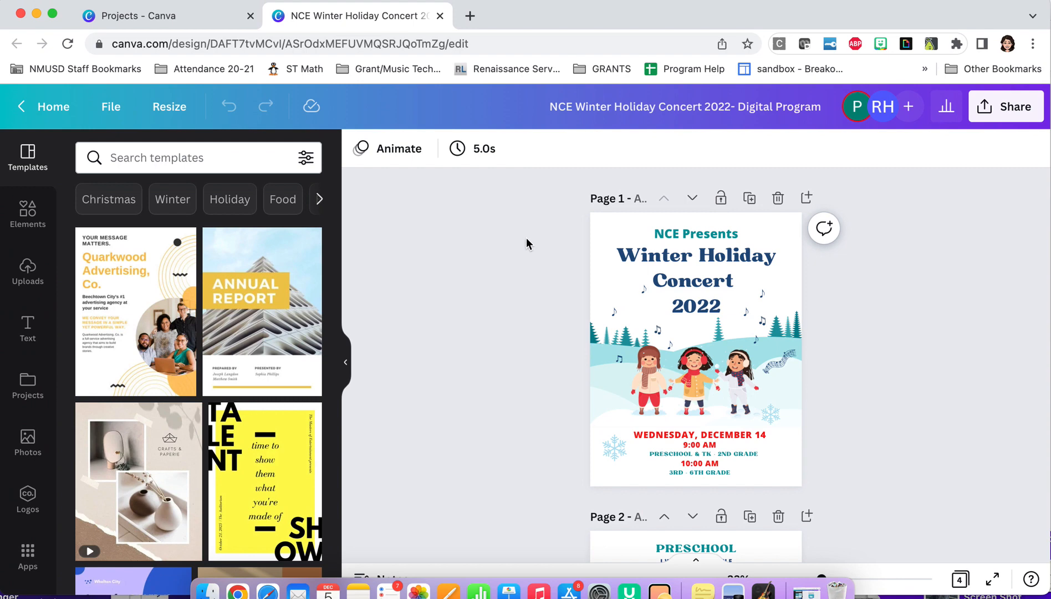
Enlarge the page view to about 44% and review all pages of the concert program from cover to end
{"action": "left_click", "coordinate": [874, 580]}
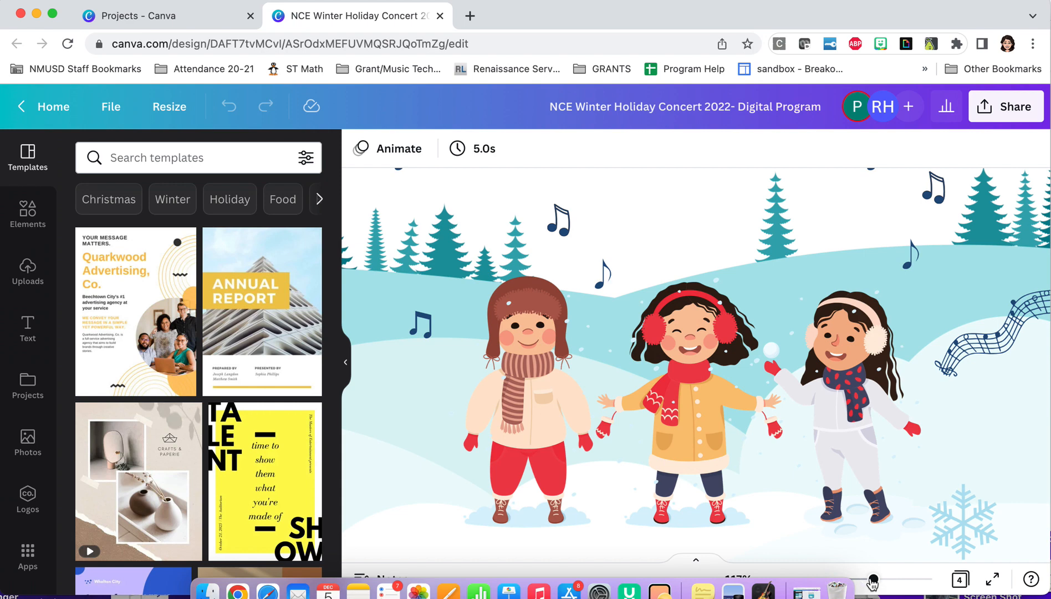
{"action": "left_click_drag", "start_coordinate": [873, 579], "coordinate": [834, 580]}
{"action": "scroll", "coordinate": [907, 448], "scroll_direction": "up", "scroll_amount": 1}
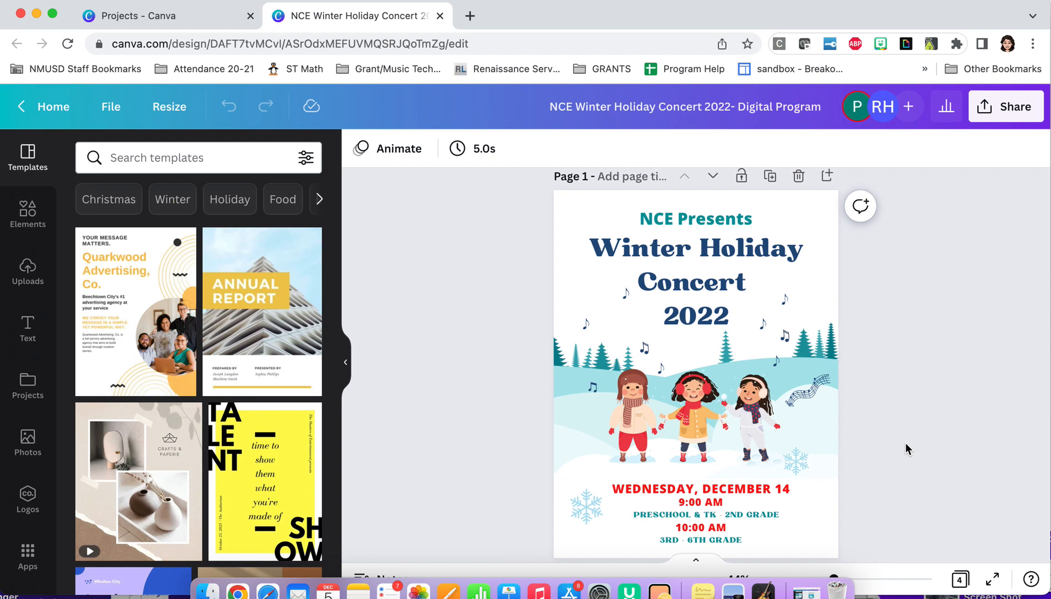
{"action": "scroll", "coordinate": [907, 448], "scroll_direction": "down", "scroll_amount": 10}
{"action": "scroll", "coordinate": [906, 448], "scroll_direction": "down", "scroll_amount": 3}
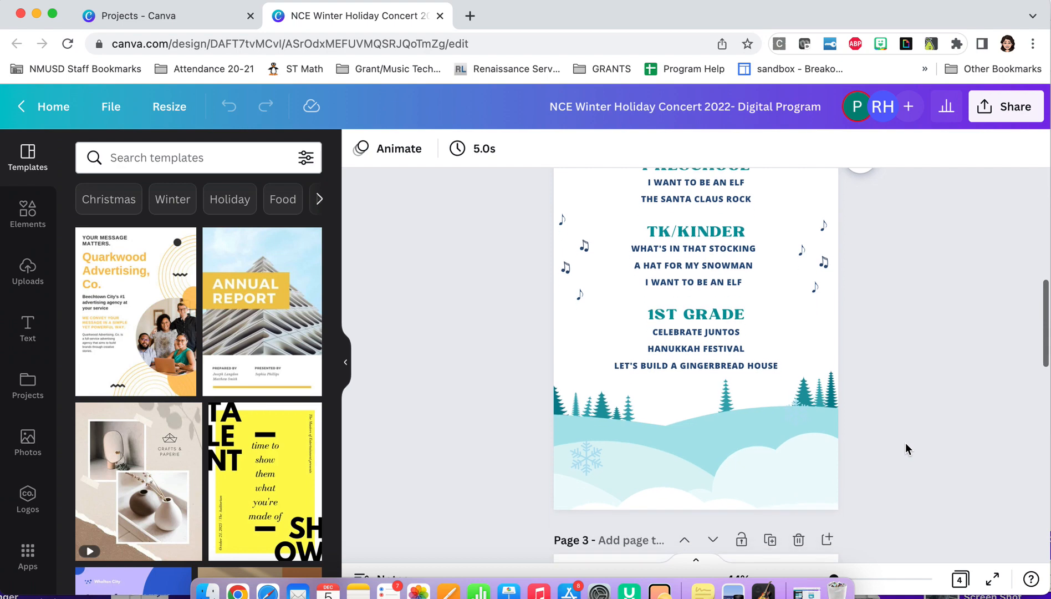
{"action": "scroll", "coordinate": [907, 448], "scroll_direction": "down", "scroll_amount": 10}
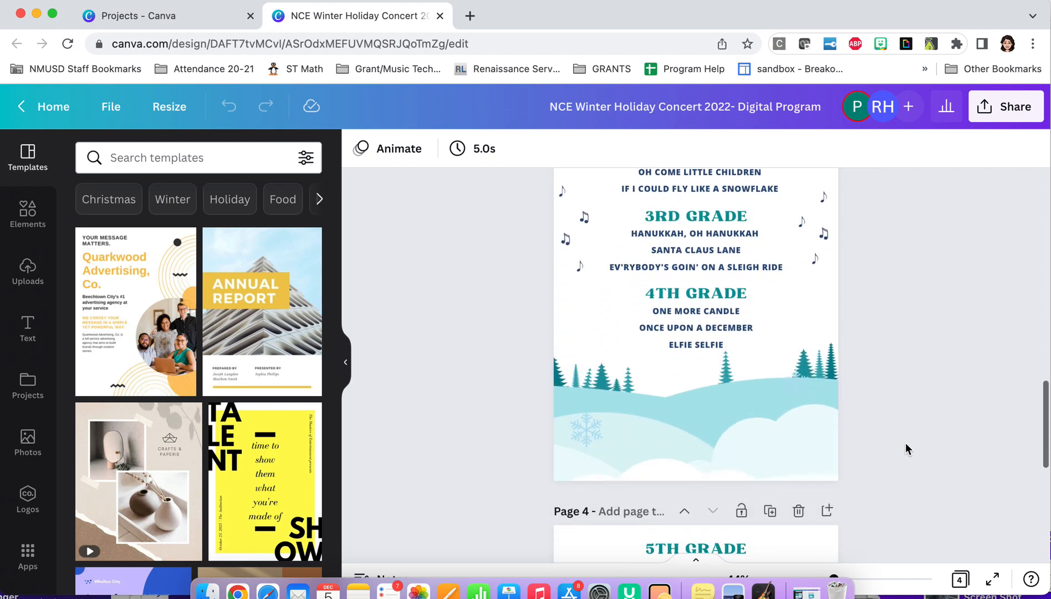
{"action": "scroll", "coordinate": [906, 448], "scroll_direction": "down", "scroll_amount": 9}
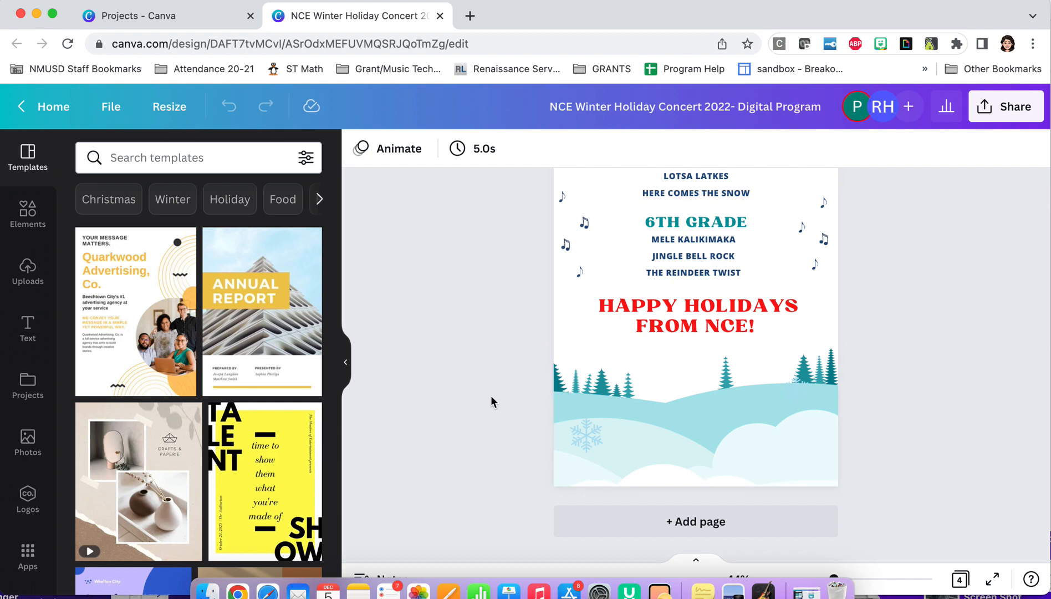
{"action": "scroll", "coordinate": [490, 395], "scroll_direction": "up", "scroll_amount": 20}
{"action": "scroll", "coordinate": [490, 395], "scroll_direction": "up", "scroll_amount": 6}
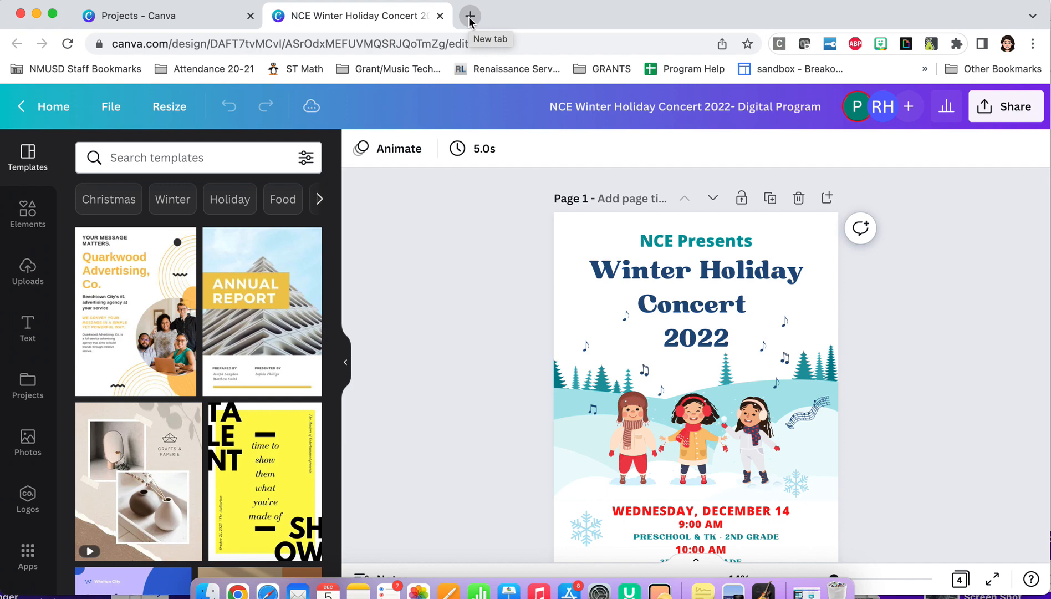
{"action": "scroll", "coordinate": [479, 324], "scroll_direction": "down", "scroll_amount": 3}
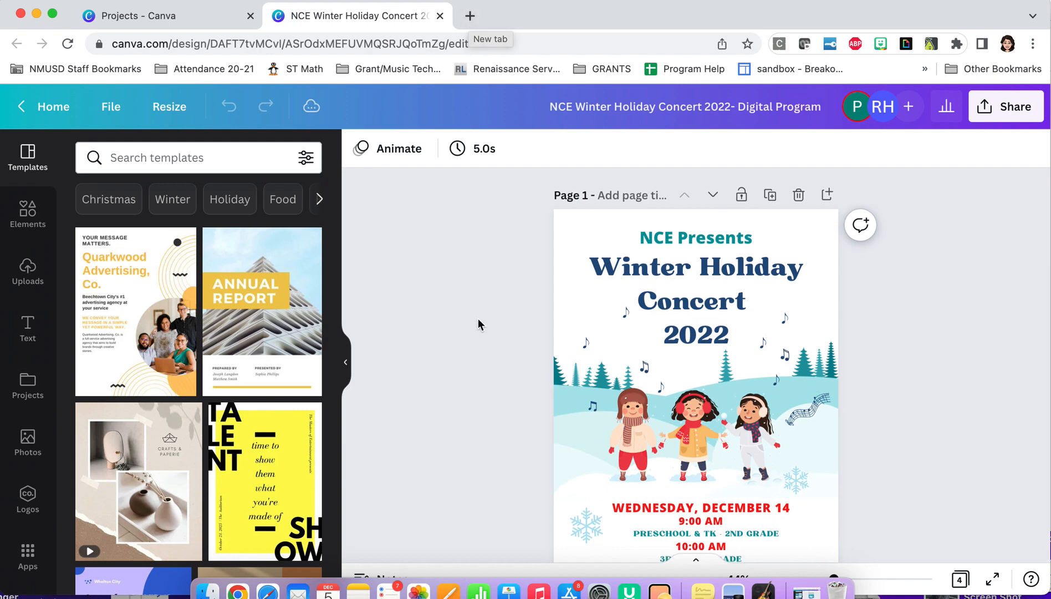
{"action": "scroll", "coordinate": [478, 324], "scroll_direction": "up", "scroll_amount": 1}
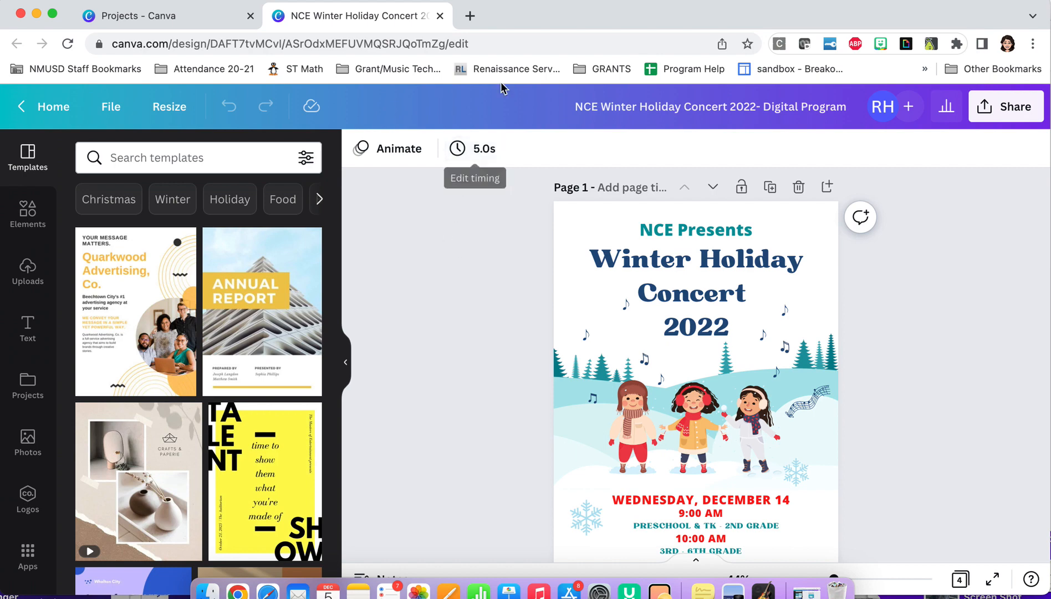
Search the web for "qr code generator" in a new browser tab
{"action": "left_click", "coordinate": [470, 15]}
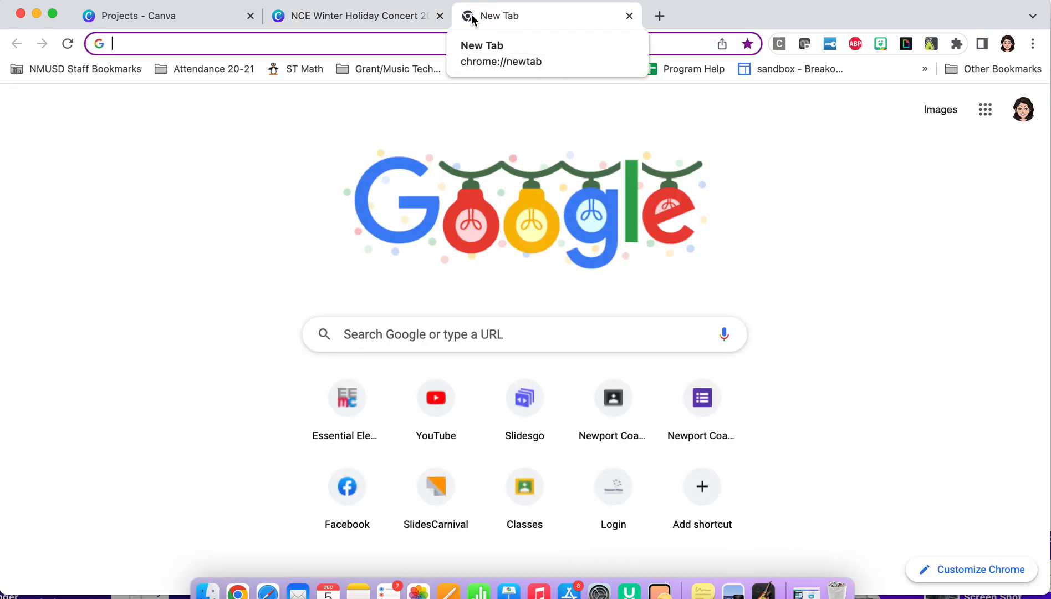
{"action": "type", "text": "qr cod"}
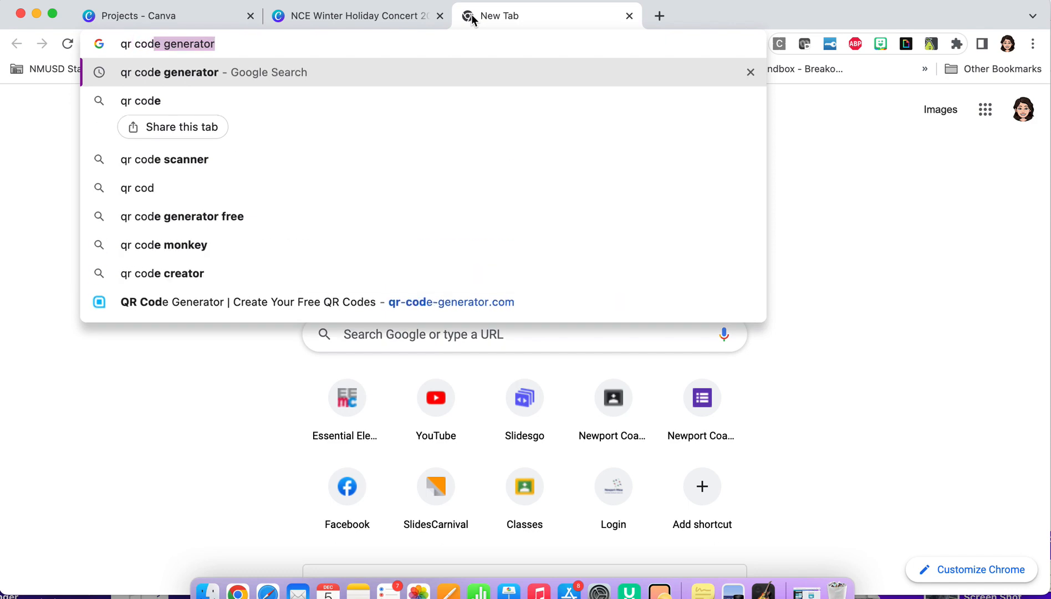
{"action": "type", "text": "e gene"}
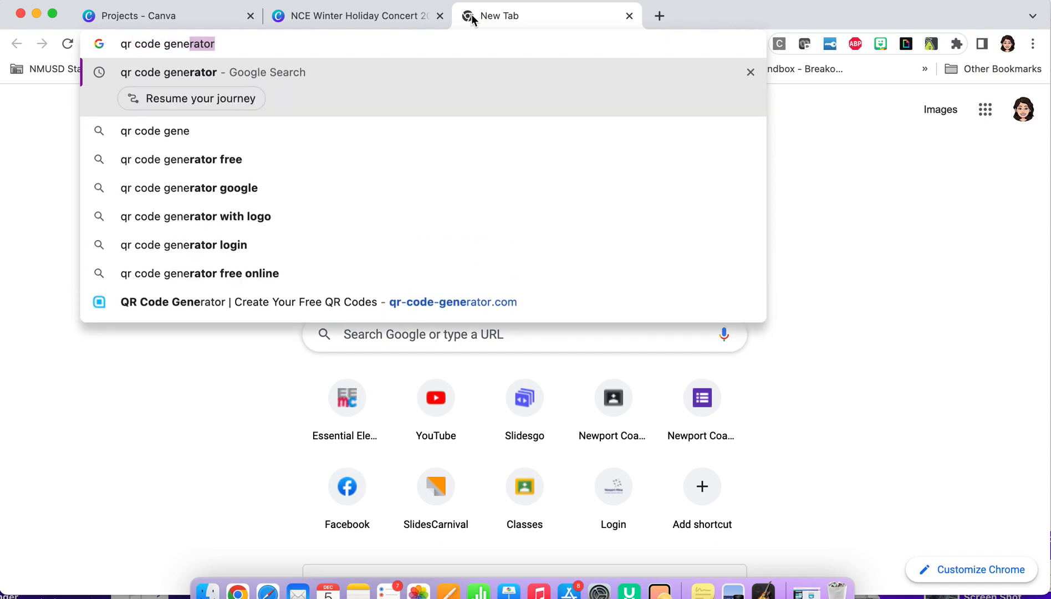
{"action": "type", "text": "rator"}
{"action": "key", "text": "Return"}
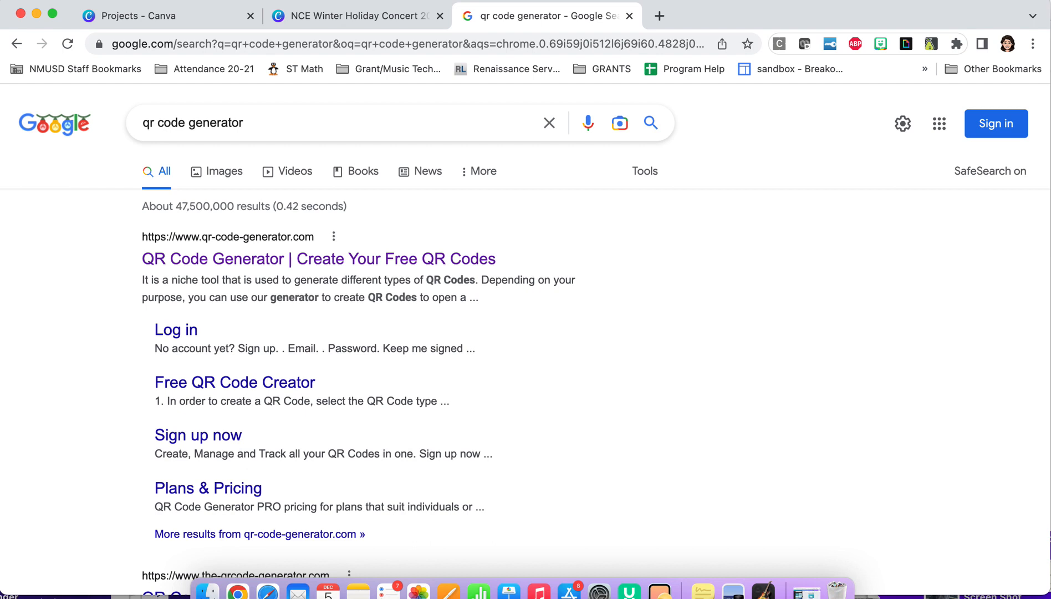
{"action": "left_click", "coordinate": [16, 369]}
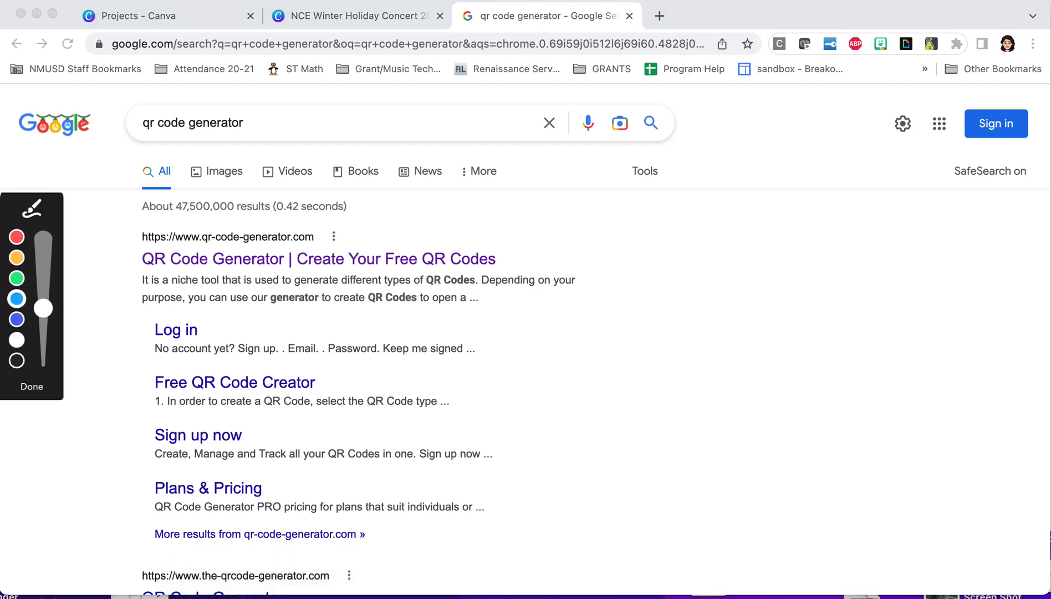
{"action": "left_click", "coordinate": [19, 295]}
{"action": "mouse_move", "coordinate": [364, 222]}
{"action": "left_mouse_down"}
{"action": "mouse_move", "coordinate": [158, 187]}
{"action": "mouse_move", "coordinate": [116, 227]}
{"action": "mouse_move", "coordinate": [148, 302]}
{"action": "mouse_move", "coordinate": [397, 287]}
{"action": "mouse_move", "coordinate": [374, 196]}
{"action": "mouse_move", "coordinate": [235, 203]}
{"action": "left_mouse_up"}
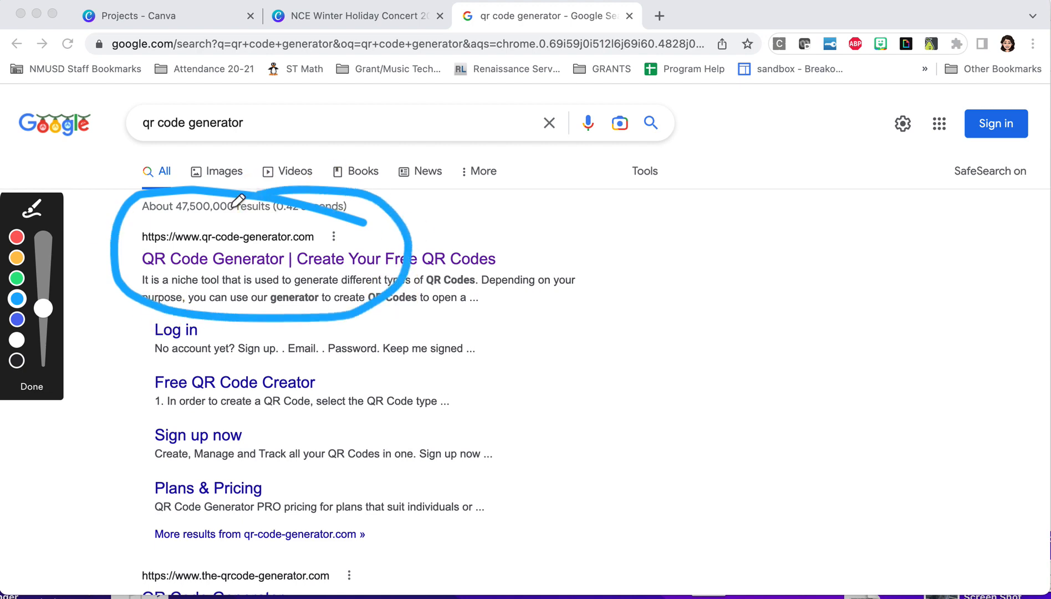
{"action": "left_click", "coordinate": [35, 388]}
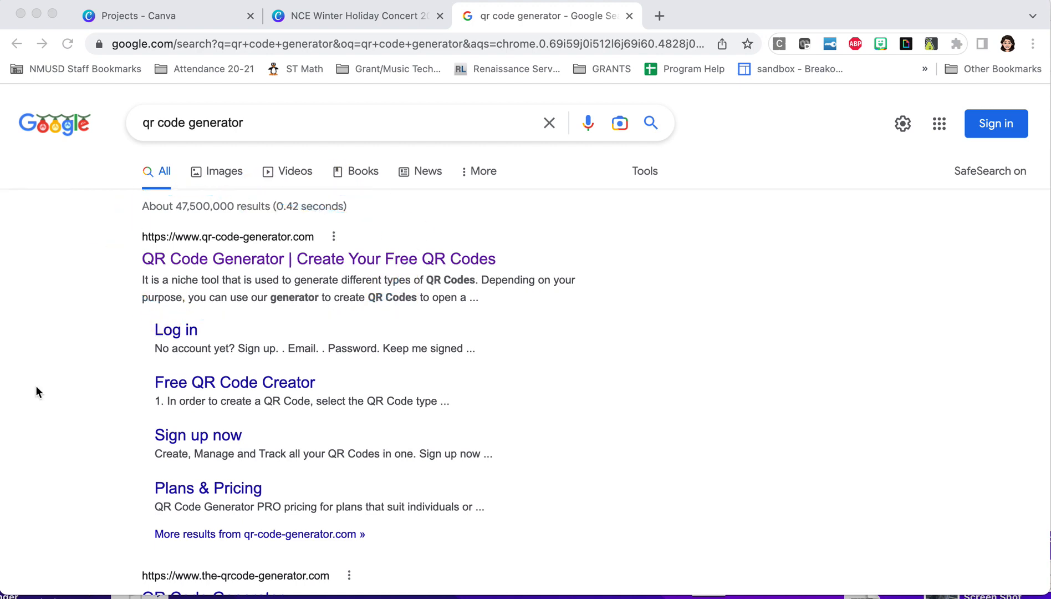
Open the qr-code-generator.com website from the search results, then return to the concert program design in Canva
{"action": "left_click", "coordinate": [257, 263]}
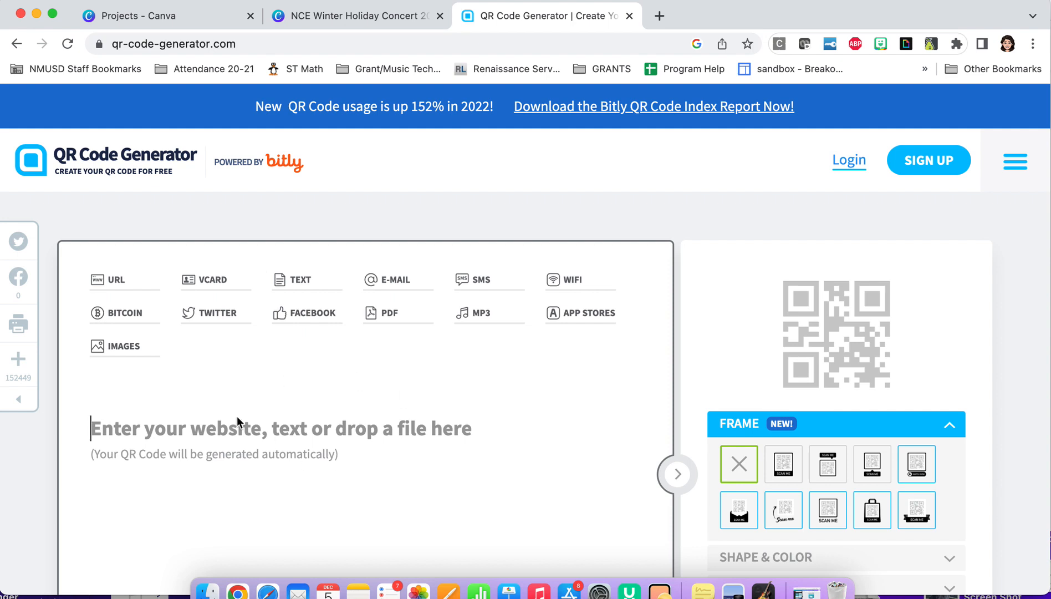
{"action": "scroll", "coordinate": [292, 490], "scroll_direction": "down", "scroll_amount": 2}
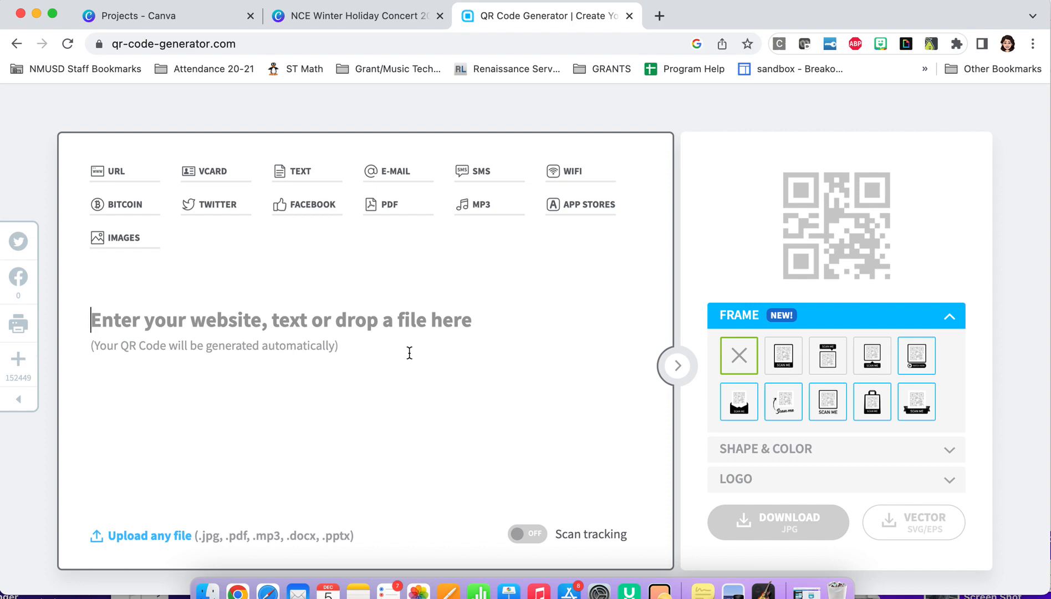
{"action": "left_click", "coordinate": [397, 21]}
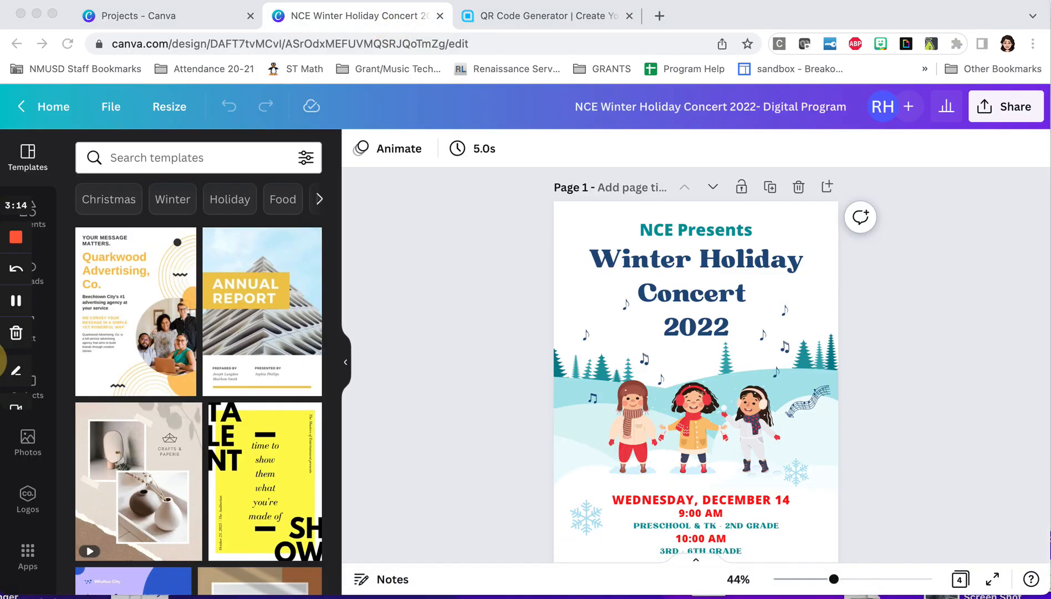
{"action": "left_click", "coordinate": [18, 366]}
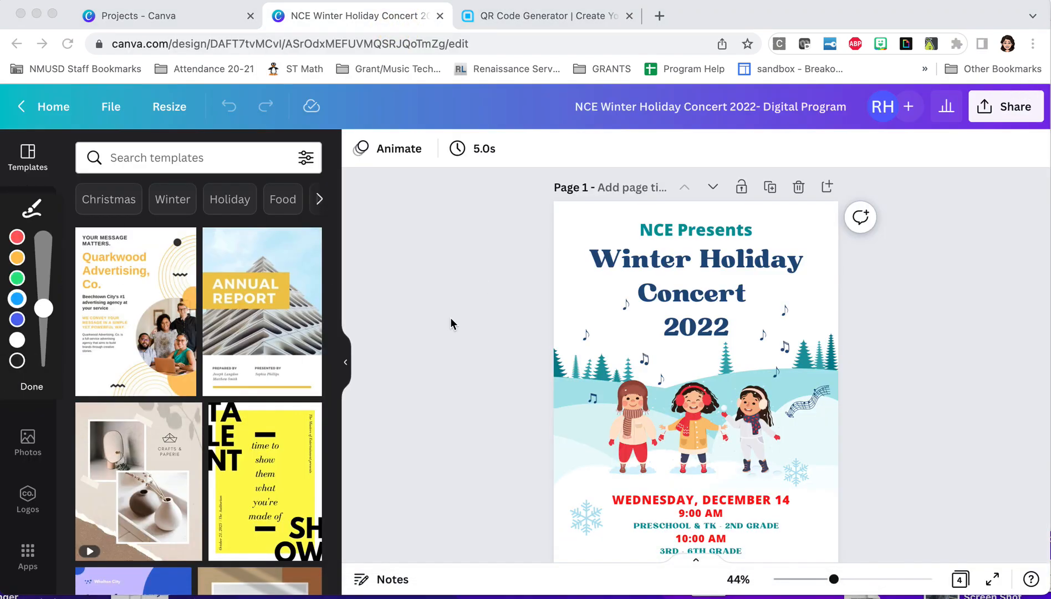
{"action": "left_click", "coordinate": [17, 299]}
{"action": "mouse_move", "coordinate": [1029, 73]}
{"action": "left_mouse_down"}
{"action": "mouse_move", "coordinate": [968, 72]}
{"action": "mouse_move", "coordinate": [941, 116]}
{"action": "mouse_move", "coordinate": [984, 172]}
{"action": "mouse_move", "coordinate": [1014, 173]}
{"action": "mouse_move", "coordinate": [1037, 83]}
{"action": "left_mouse_up"}
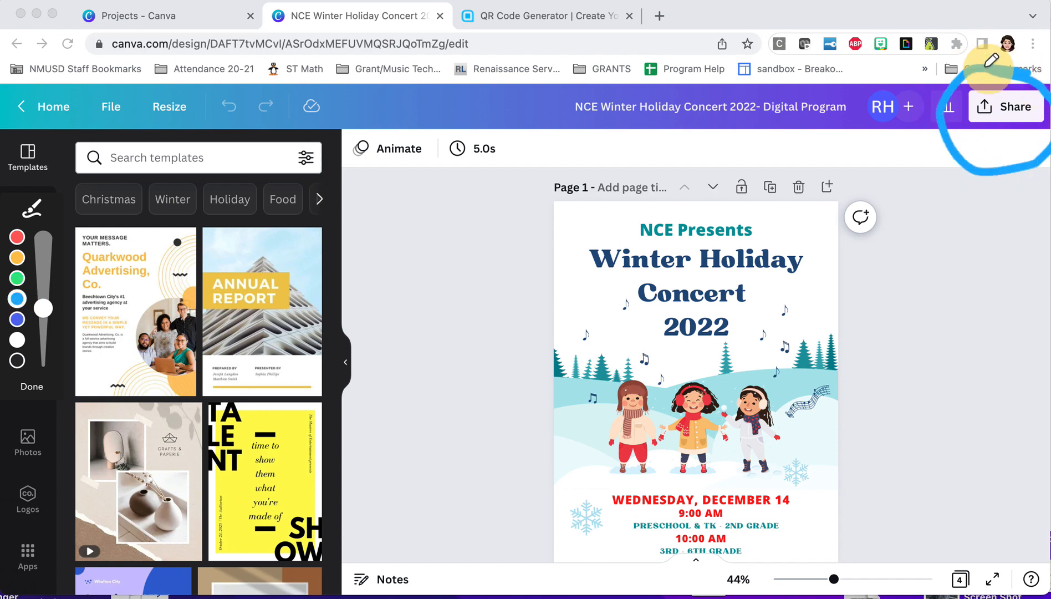
{"action": "left_click", "coordinate": [32, 388]}
Set the concert program's share link access to Anyone with the link and its permission to Can view
{"action": "left_click", "coordinate": [1004, 107]}
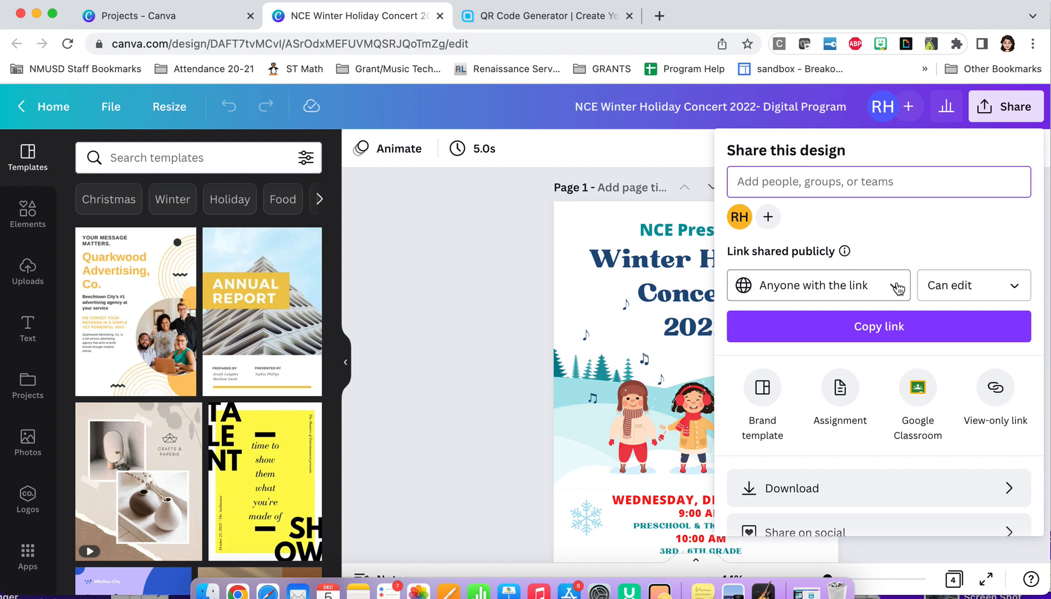
{"action": "left_click", "coordinate": [898, 288]}
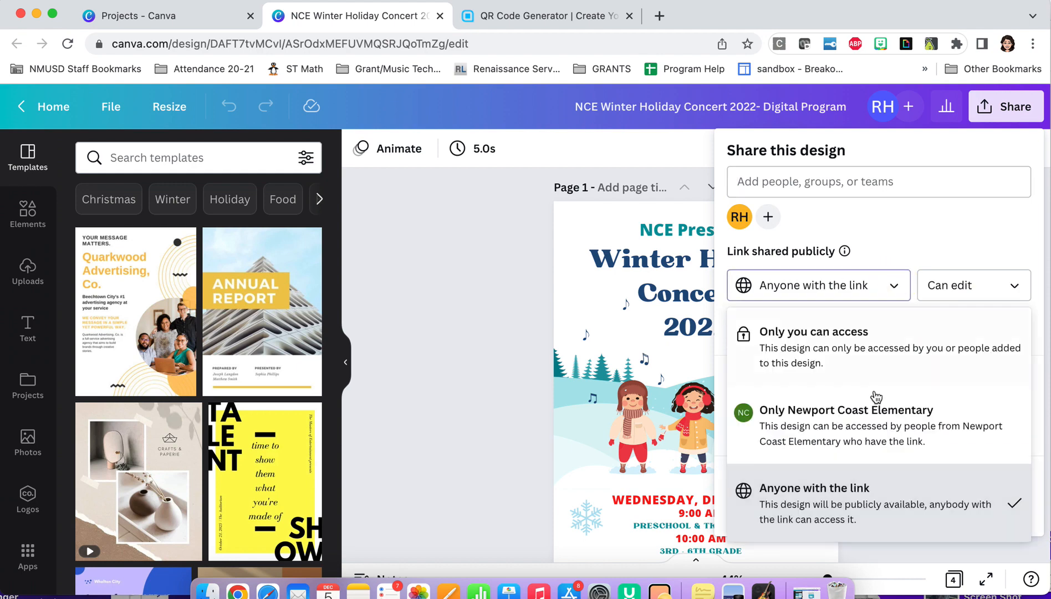
{"action": "left_click", "coordinate": [874, 515]}
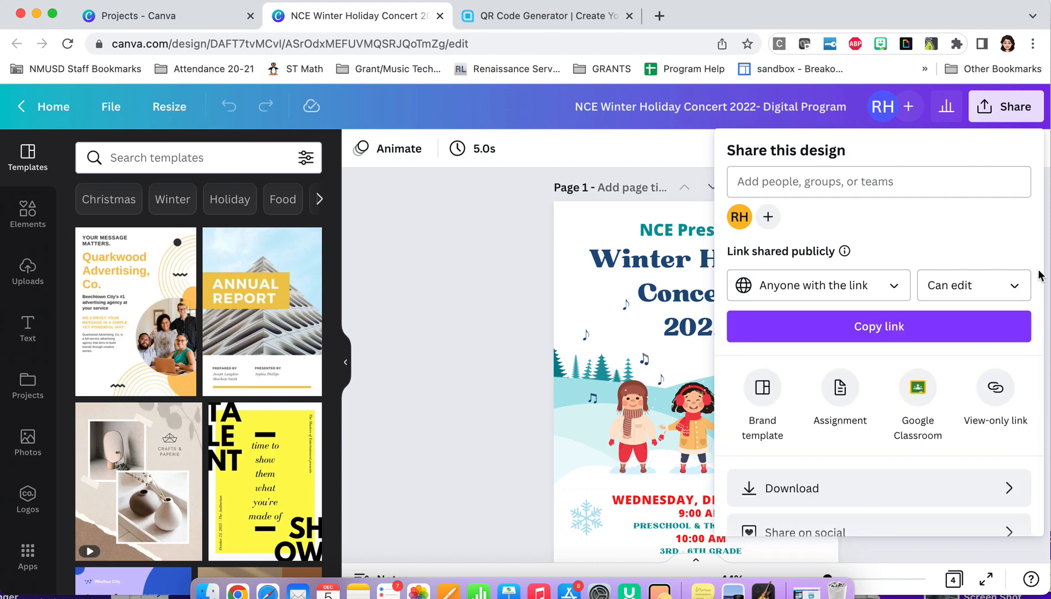
{"action": "left_click", "coordinate": [1016, 287]}
{"action": "left_click", "coordinate": [1004, 331]}
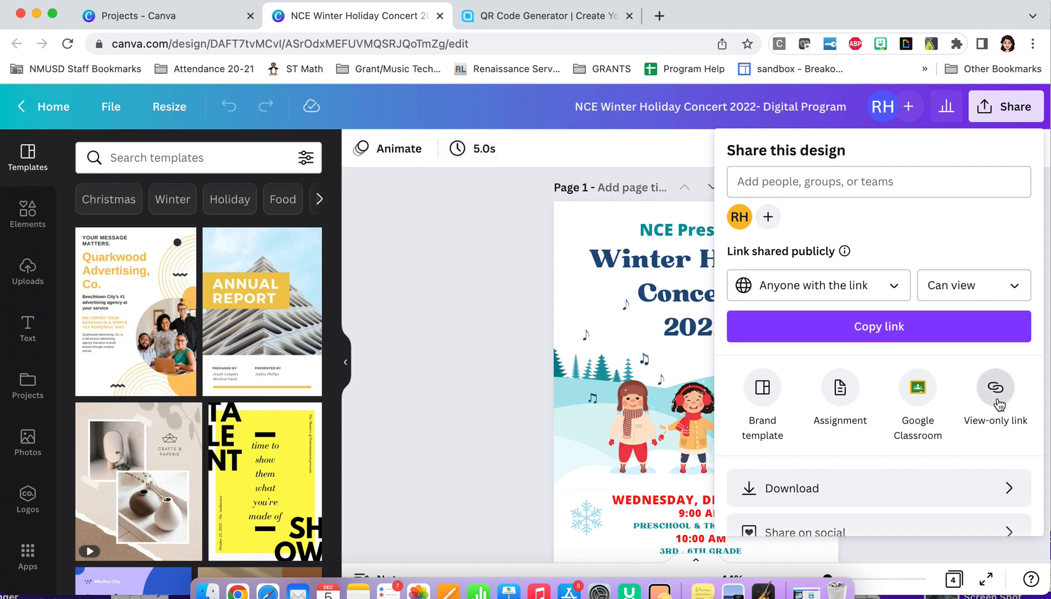
{"action": "left_click", "coordinate": [2, 372]}
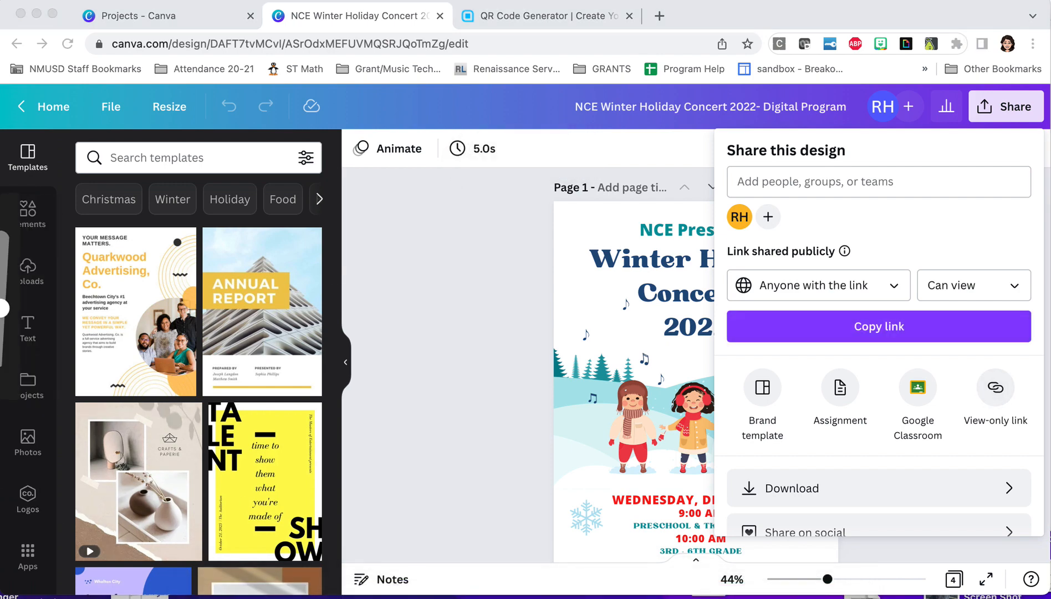
{"action": "left_click", "coordinate": [17, 298]}
{"action": "mouse_move", "coordinate": [1020, 359]}
{"action": "left_mouse_down"}
{"action": "mouse_move", "coordinate": [986, 355]}
{"action": "mouse_move", "coordinate": [951, 379]}
{"action": "mouse_move", "coordinate": [958, 423]}
{"action": "mouse_move", "coordinate": [993, 440]}
{"action": "mouse_move", "coordinate": [1035, 411]}
{"action": "mouse_move", "coordinate": [1035, 368]}
{"action": "mouse_move", "coordinate": [1015, 351]}
{"action": "left_mouse_up"}
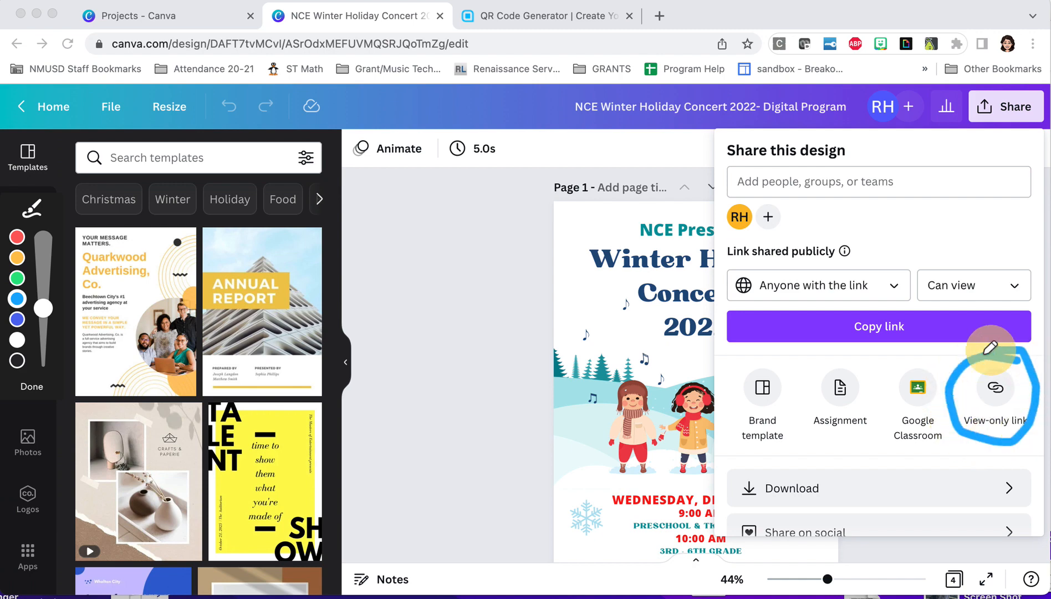
{"action": "left_click", "coordinate": [27, 388]}
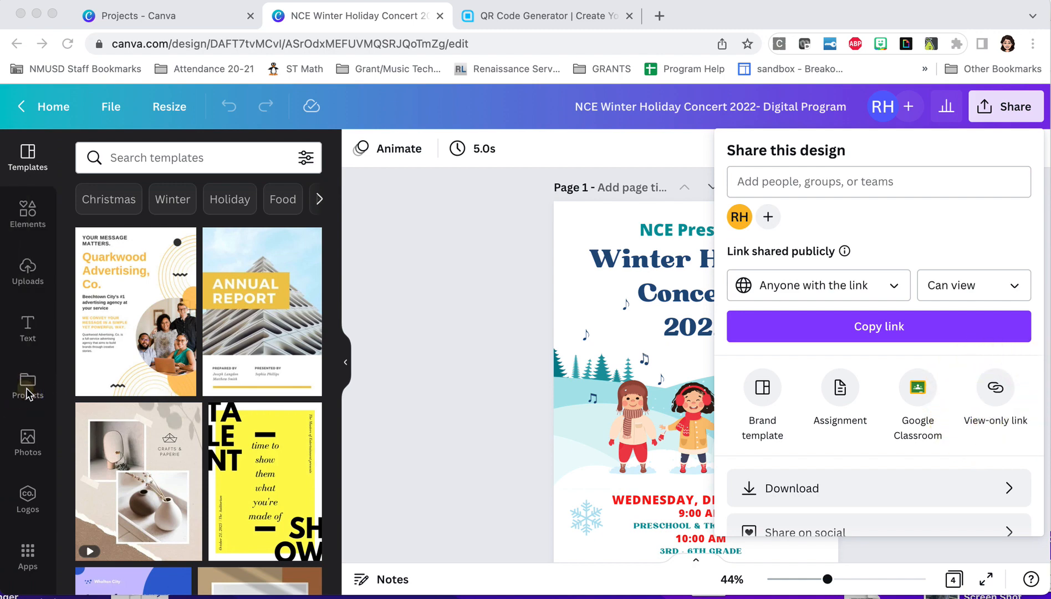
Copy the concert program's view-only link and paste it into the content field of the QR code generator website
{"action": "left_click", "coordinate": [995, 390]}
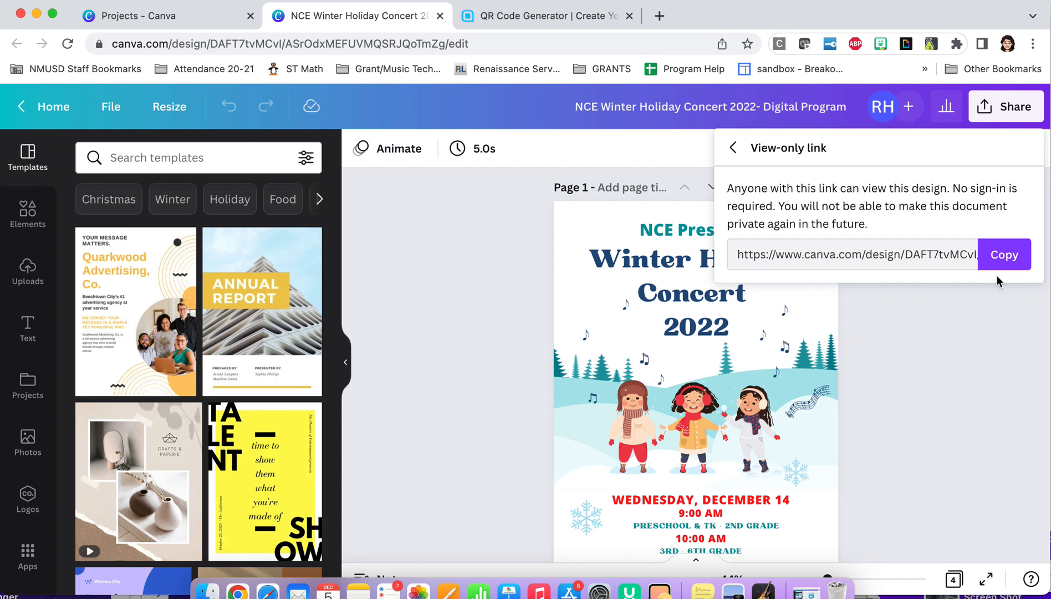
{"action": "left_click", "coordinate": [1008, 266]}
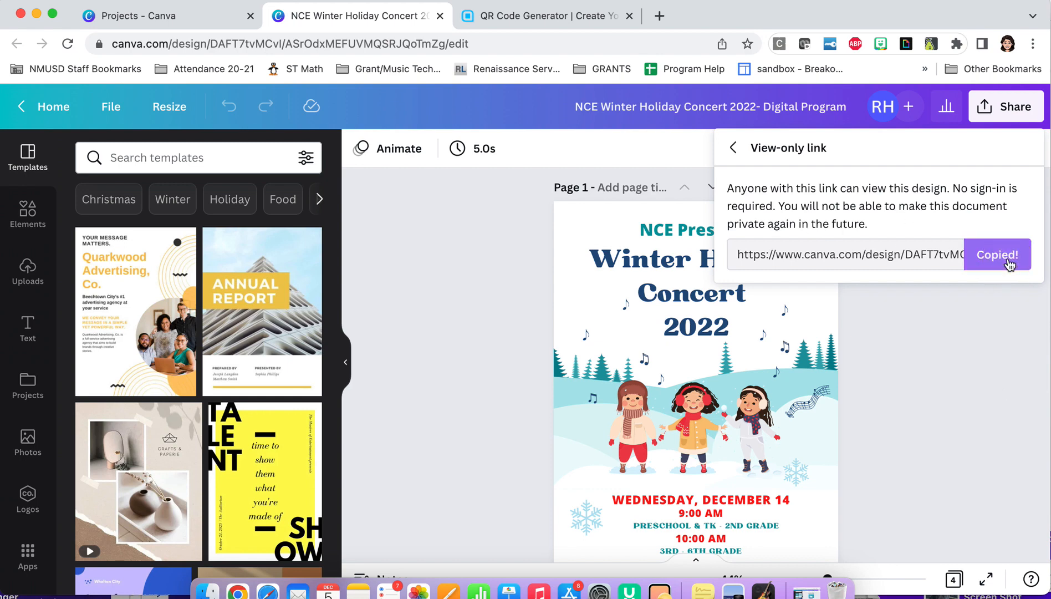
{"action": "left_click", "coordinate": [568, 25]}
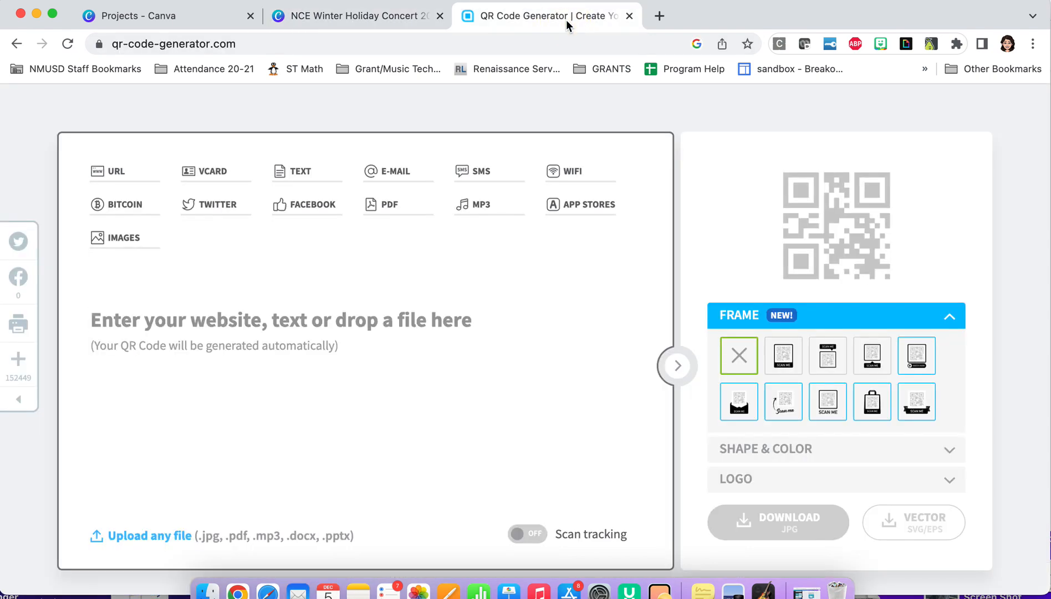
{"action": "left_click", "coordinate": [92, 323]}
{"action": "right_click", "coordinate": [92, 323]}
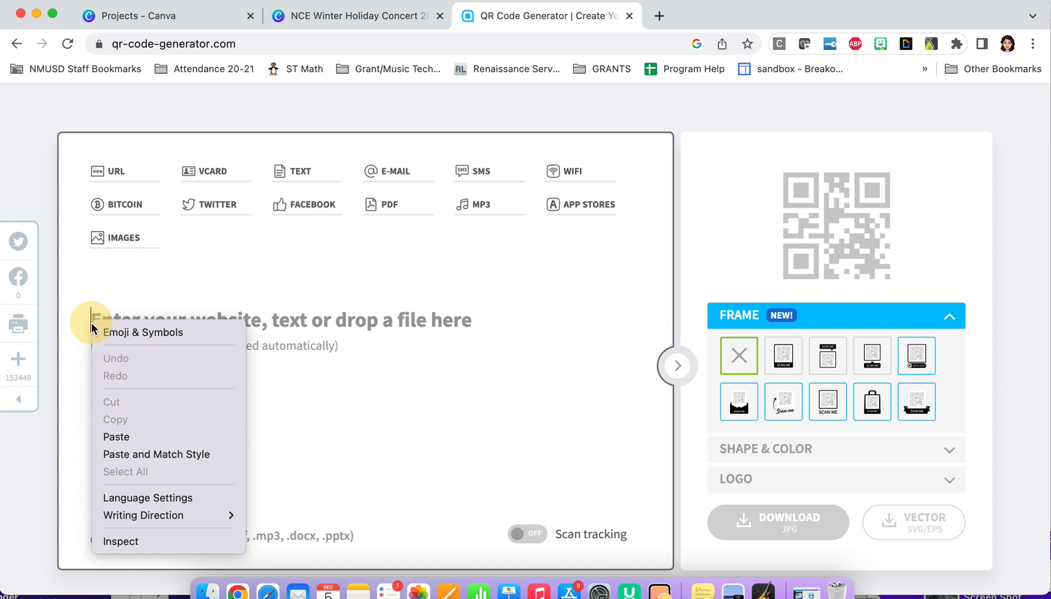
{"action": "left_click", "coordinate": [115, 435]}
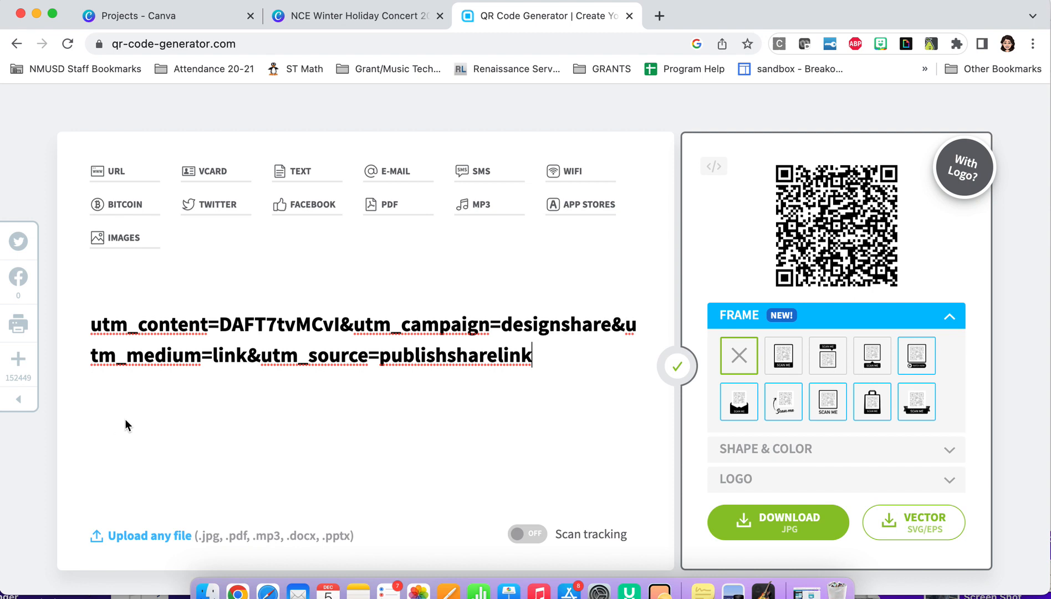
Compare frame styles for the QR code and apply the black frame with SCAN ME beneath the code
{"action": "left_click", "coordinate": [786, 361]}
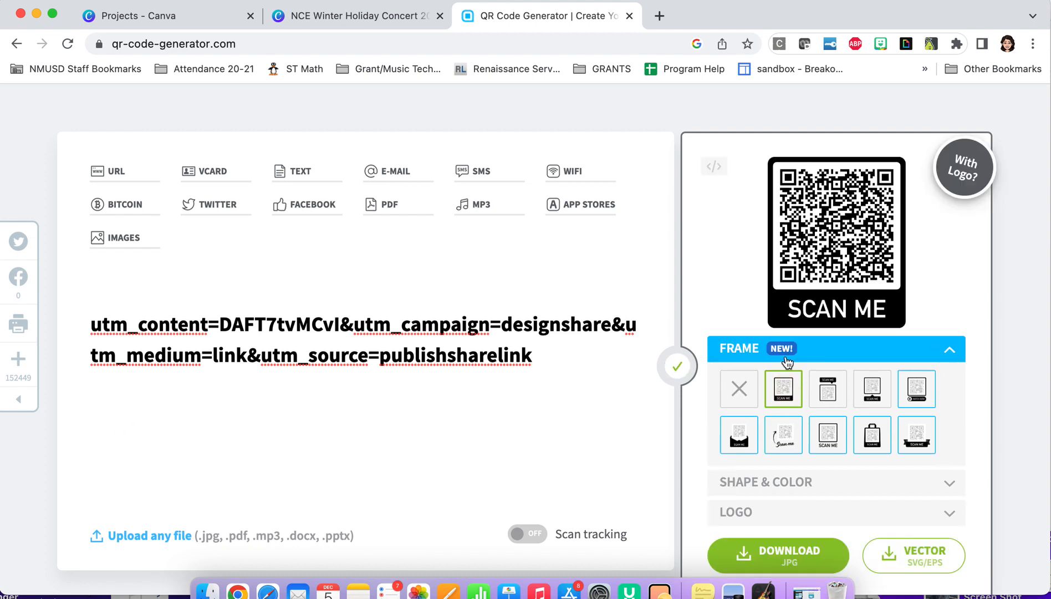
{"action": "left_click", "coordinate": [830, 393]}
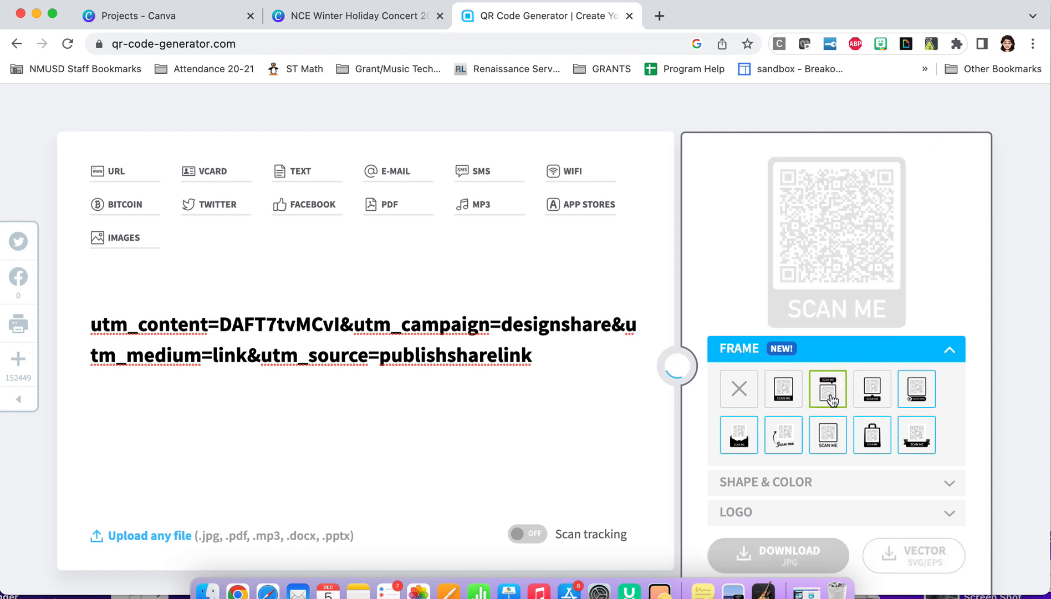
{"action": "left_click", "coordinate": [874, 422]}
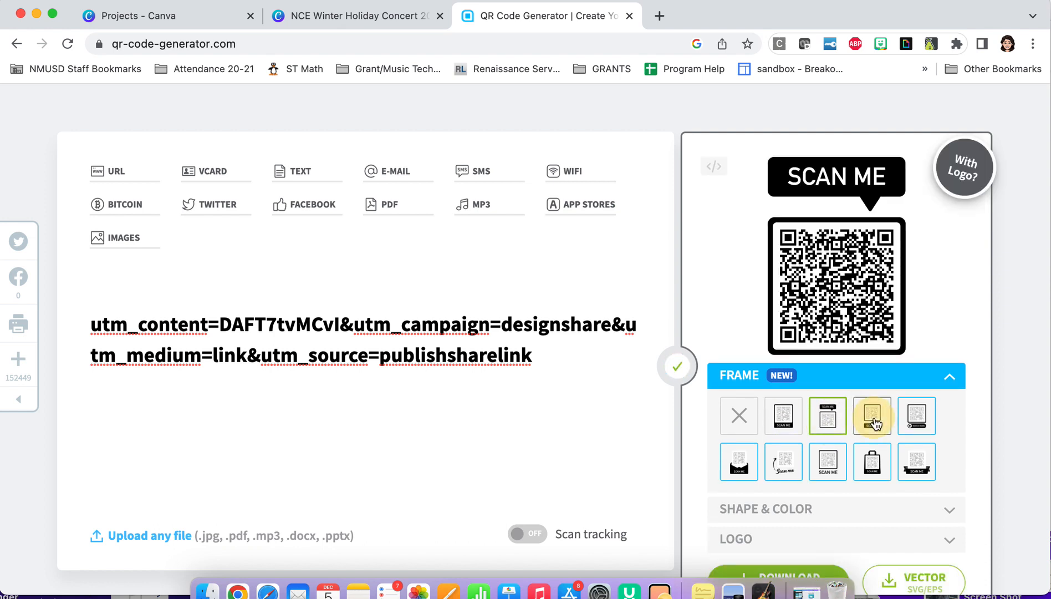
{"action": "left_click", "coordinate": [783, 419]}
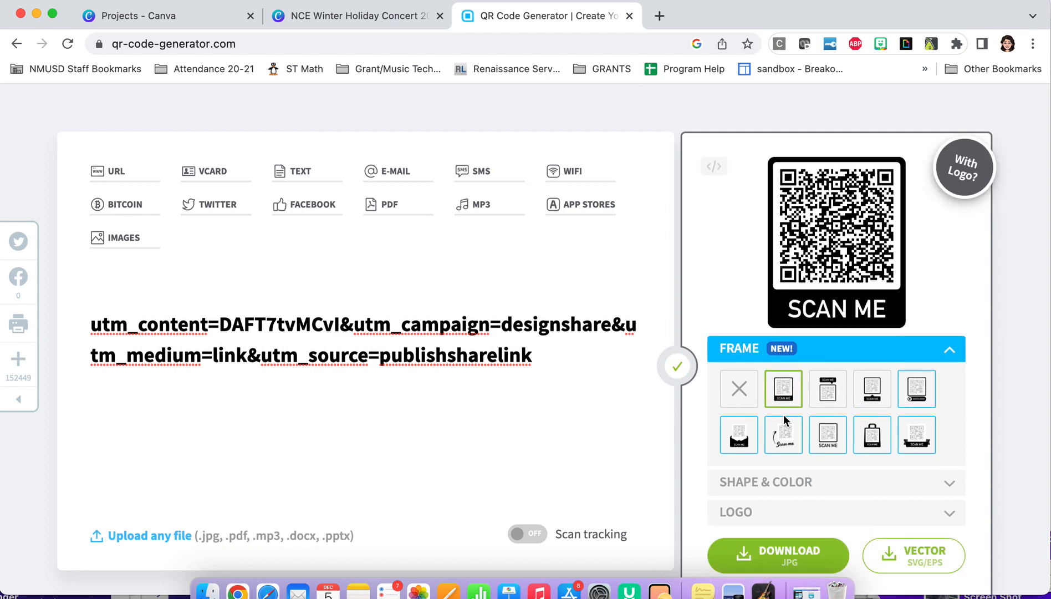
{"action": "scroll", "coordinate": [783, 419], "scroll_direction": "down", "scroll_amount": 2}
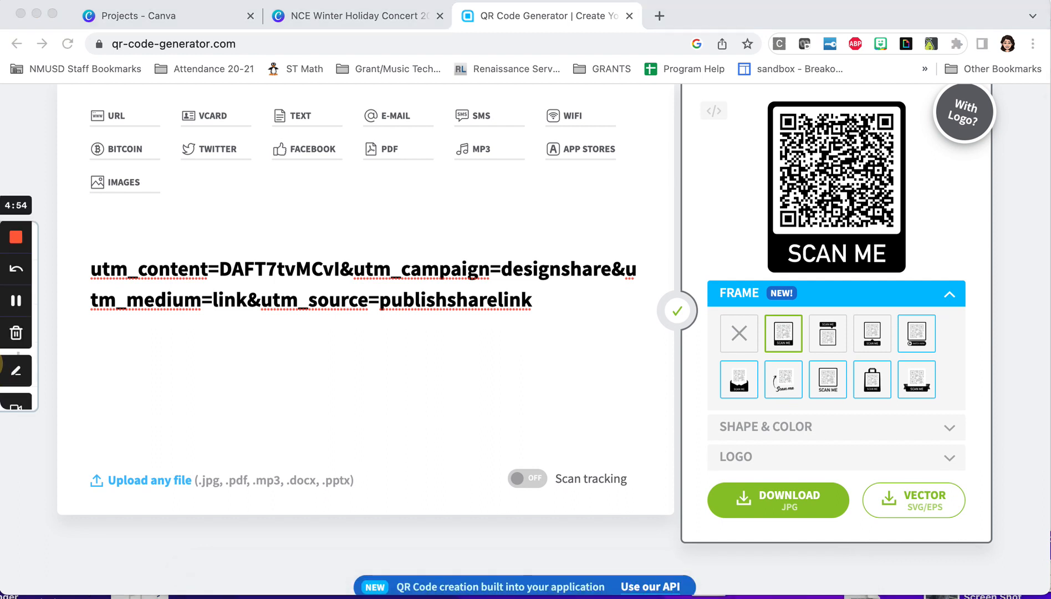
{"action": "left_click", "coordinate": [16, 369]}
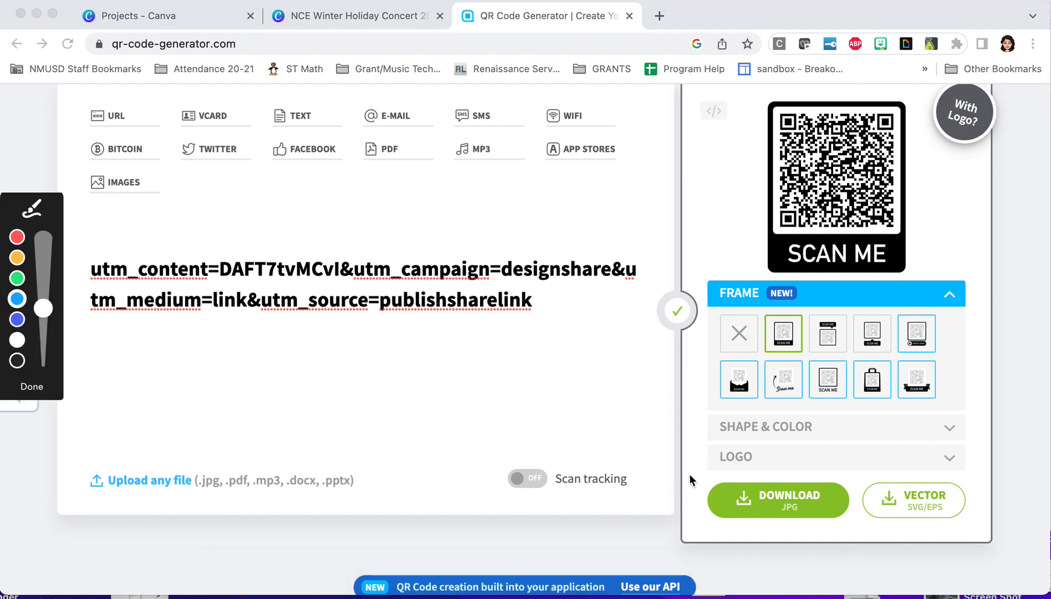
{"action": "mouse_move", "coordinate": [860, 483]}
{"action": "left_mouse_down"}
{"action": "mouse_move", "coordinate": [830, 450]}
{"action": "mouse_move", "coordinate": [710, 439]}
{"action": "mouse_move", "coordinate": [676, 495]}
{"action": "mouse_move", "coordinate": [810, 564]}
{"action": "mouse_move", "coordinate": [886, 529]}
{"action": "mouse_move", "coordinate": [866, 469]}
{"action": "mouse_move", "coordinate": [816, 450]}
{"action": "left_mouse_up"}
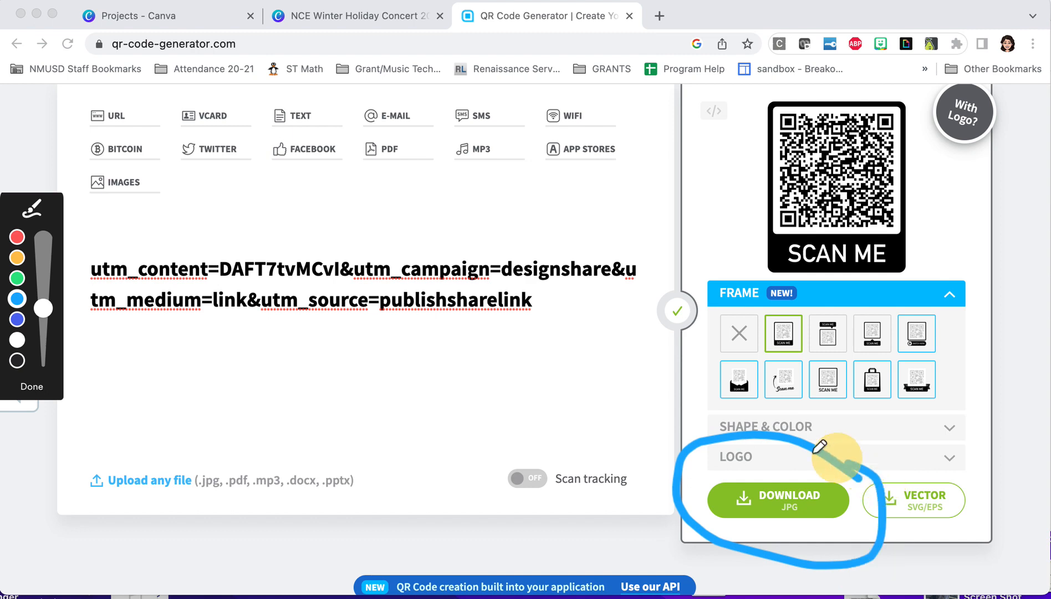
{"action": "left_click", "coordinate": [30, 389]}
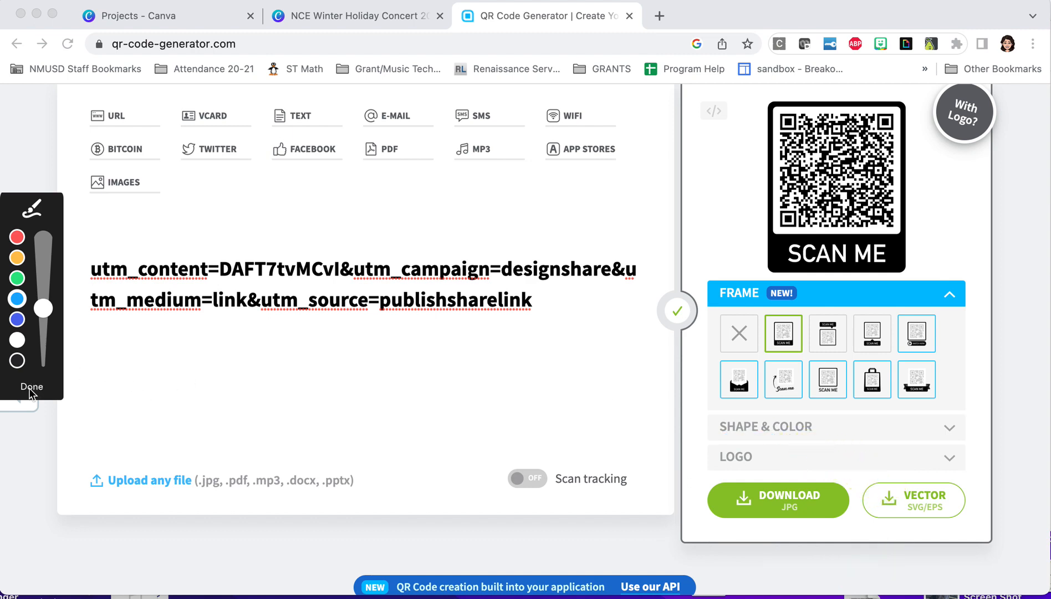
Download the framed QR code image and show frame.png in the Downloads folder
{"action": "left_click", "coordinate": [760, 506]}
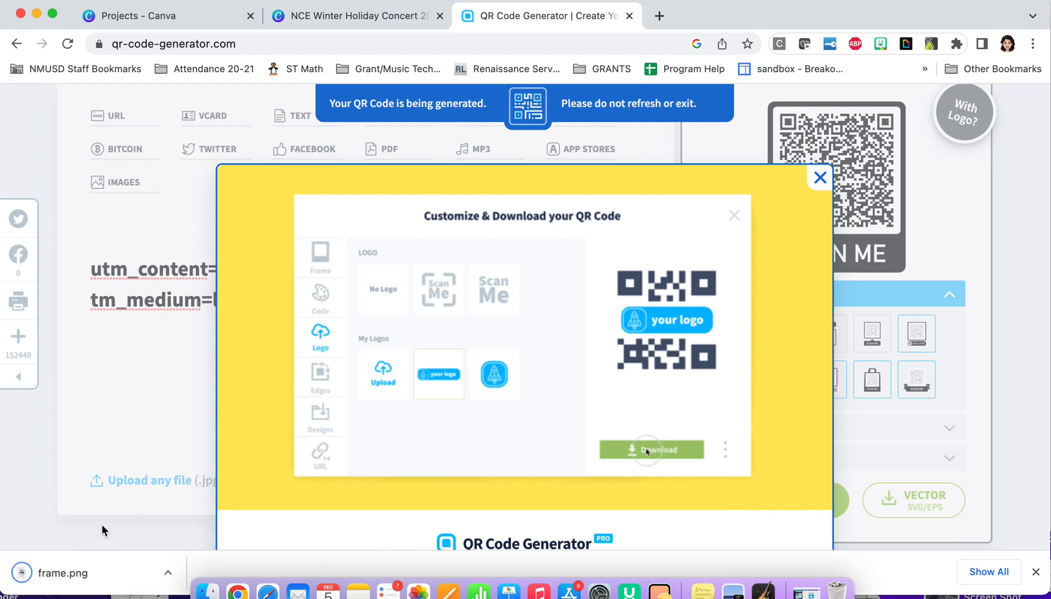
{"action": "left_click", "coordinate": [168, 573]}
{"action": "left_click", "coordinate": [184, 537]}
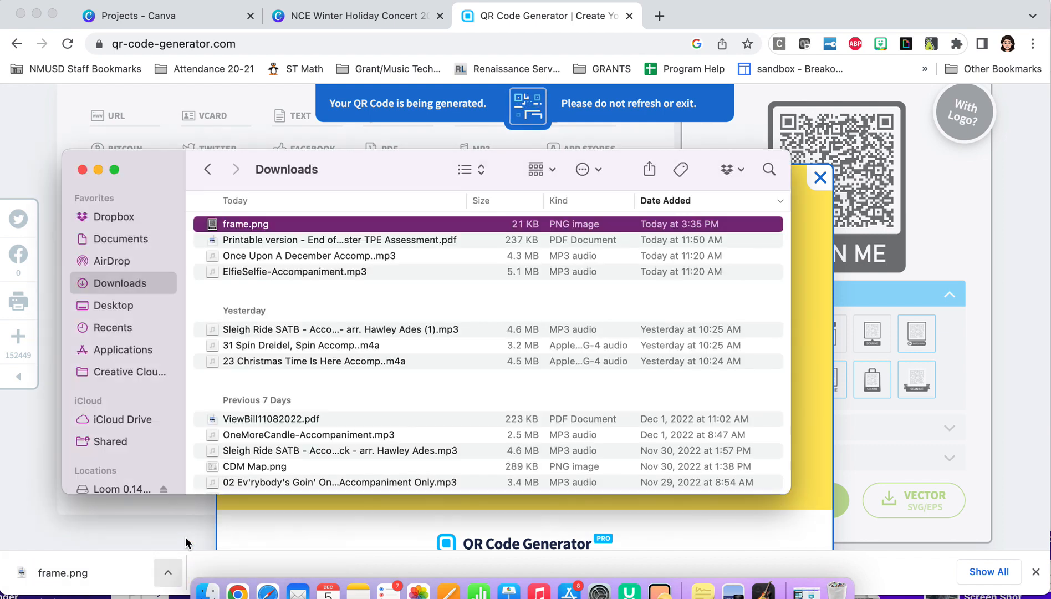
Open frame.png, enlarge and reposition its window to view the whole QR code, and minimize it
{"action": "double_click", "coordinate": [216, 223]}
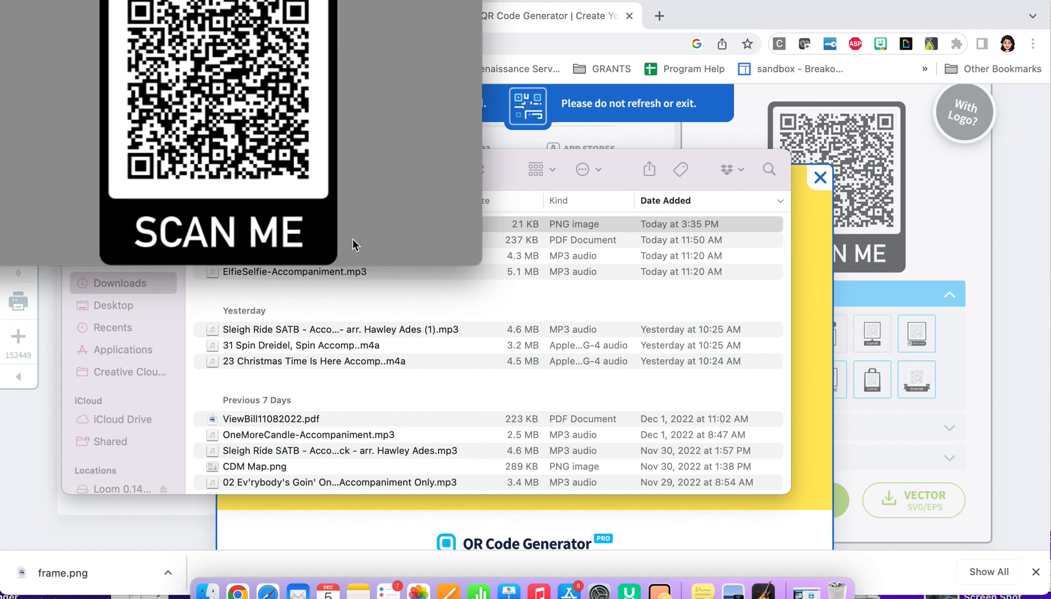
{"action": "left_click_drag", "start_coordinate": [476, 259], "coordinate": [912, 514]}
{"action": "left_click_drag", "start_coordinate": [232, 0], "coordinate": [241, 2]}
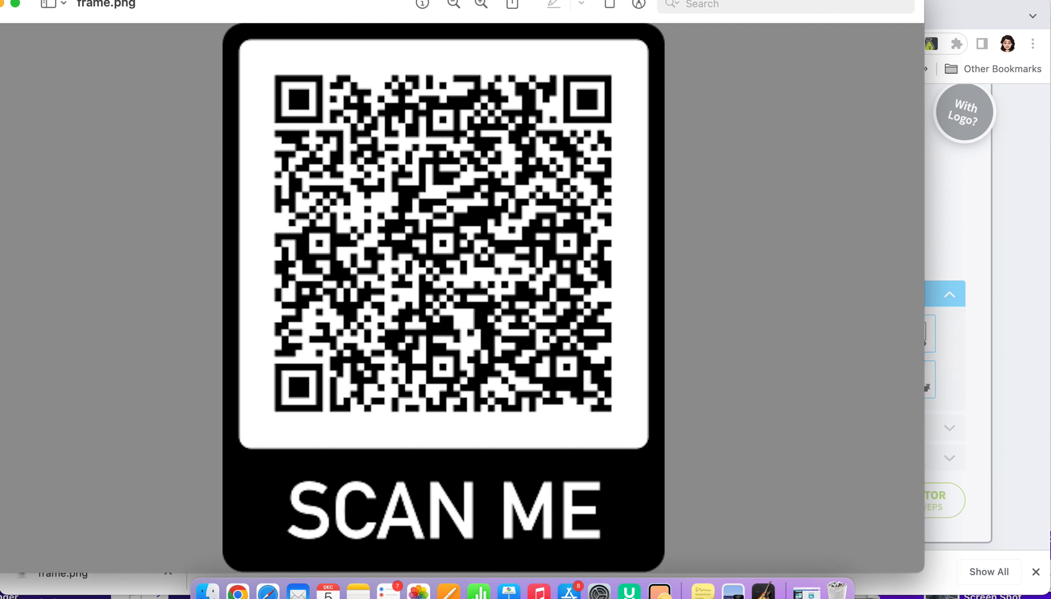
{"action": "left_click_drag", "start_coordinate": [169, 14], "coordinate": [246, 52]}
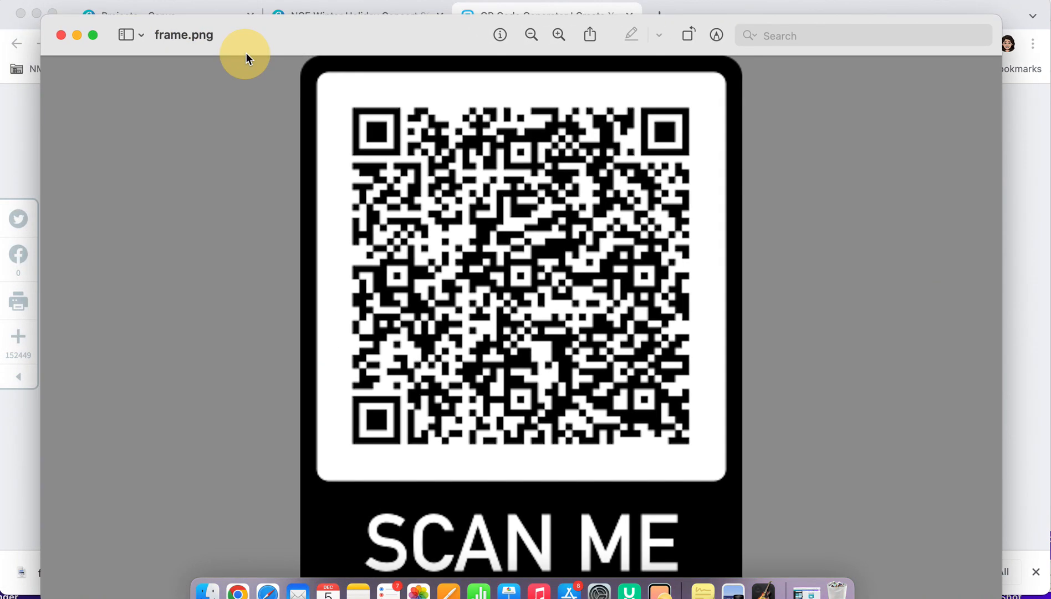
{"action": "left_click", "coordinate": [78, 36]}
Open the copied view-only link in a new browser tab and page through the concert program to its last page
{"action": "left_click", "coordinate": [660, 17]}
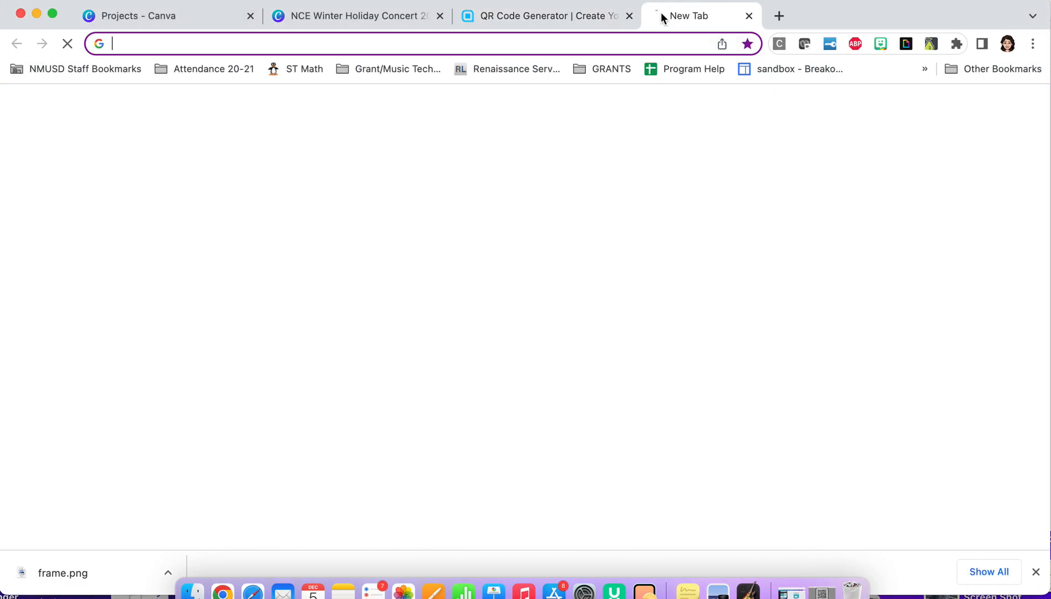
{"action": "key", "text": "cmd+v"}
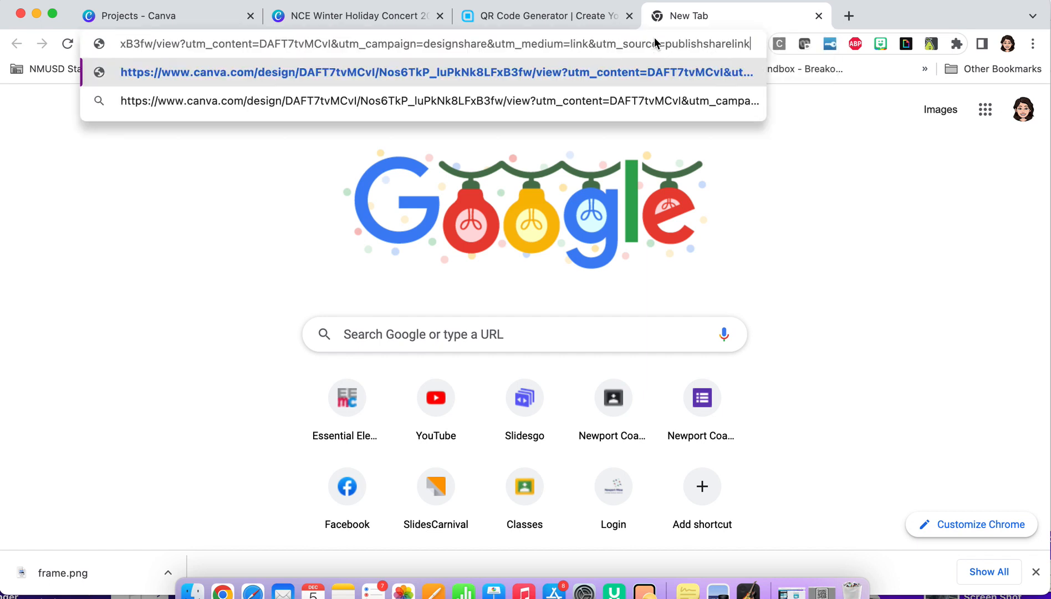
{"action": "key", "text": "Return"}
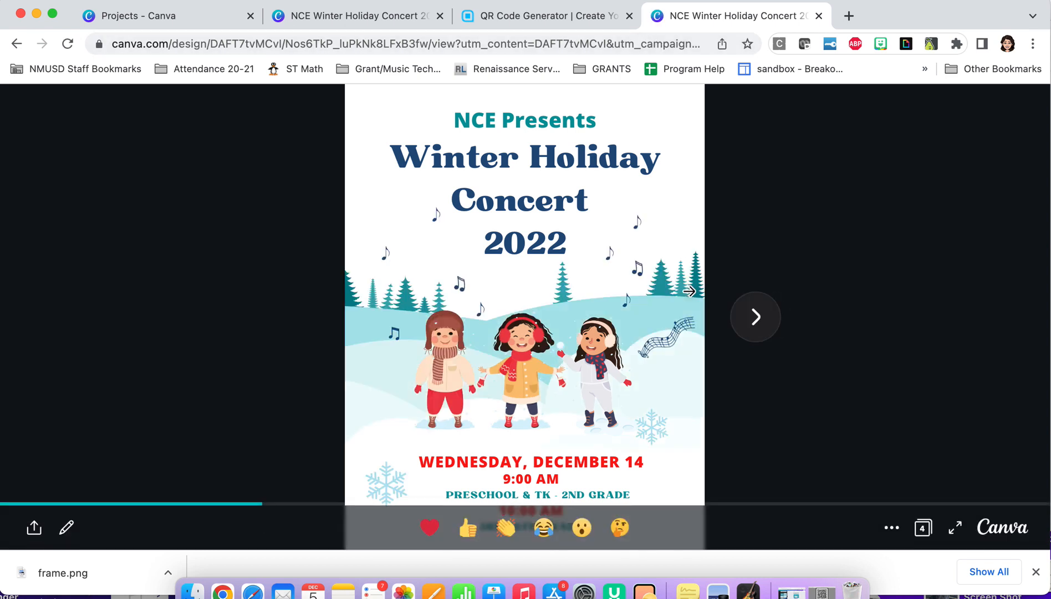
{"action": "left_click", "coordinate": [760, 329]}
{"action": "left_click", "coordinate": [761, 329]}
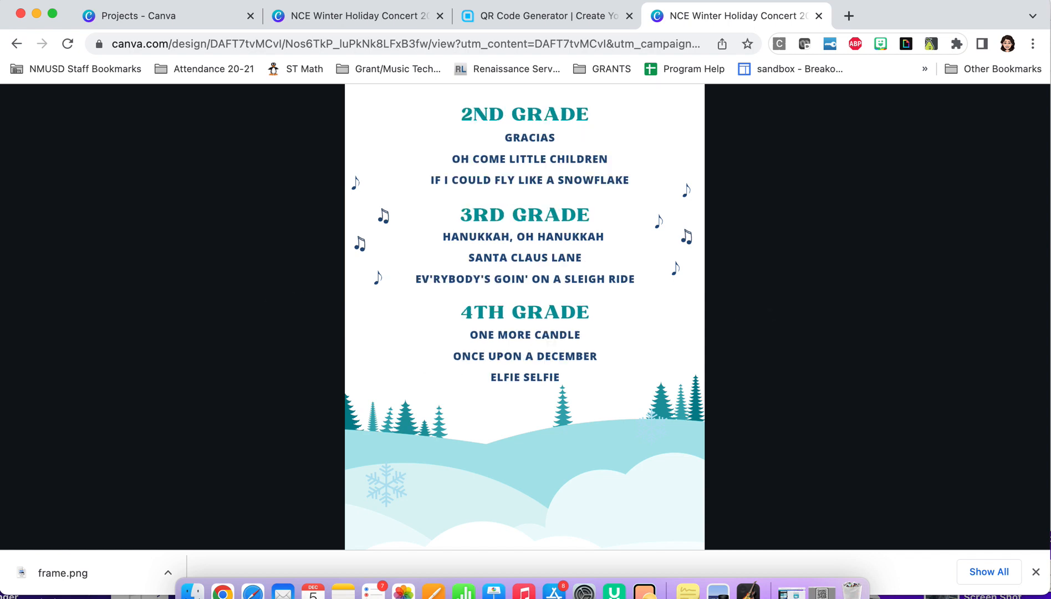
{"action": "left_click", "coordinate": [760, 319]}
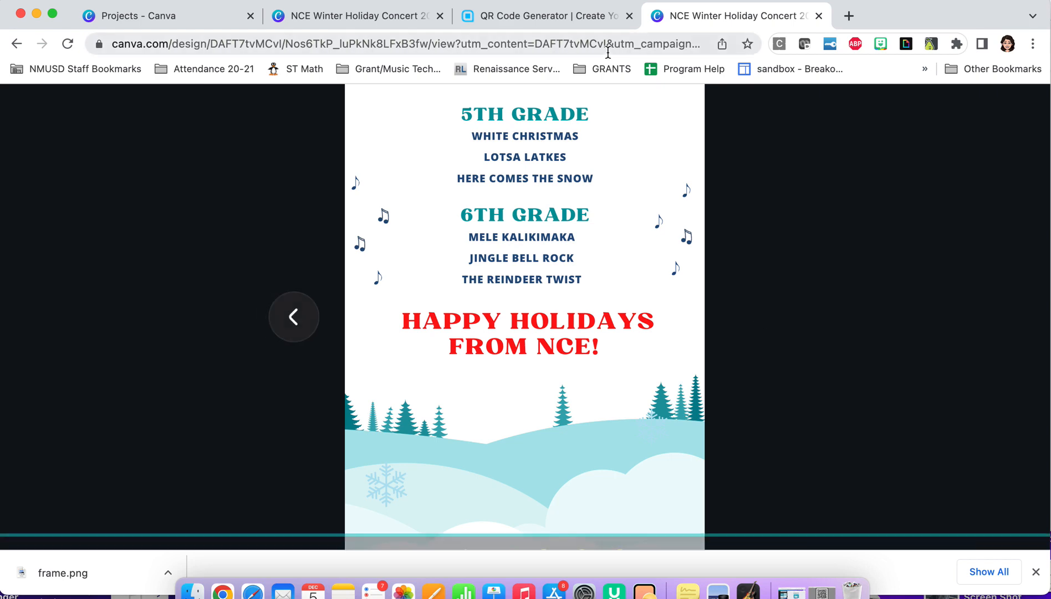
Return to the concert program design in the Canva editor and look over its cover page
{"action": "left_click", "coordinate": [327, 20]}
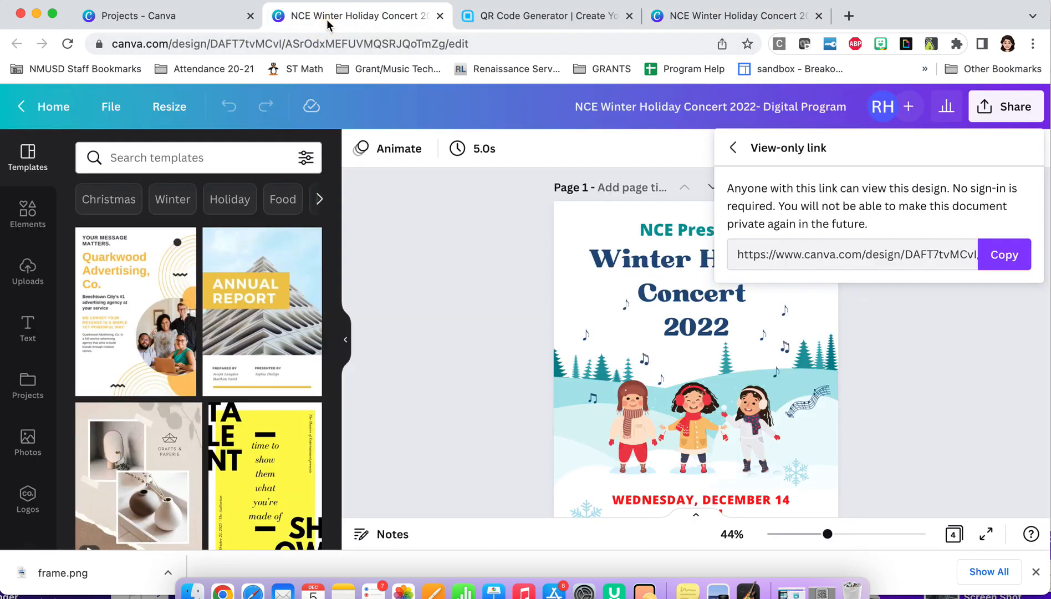
{"action": "scroll", "coordinate": [548, 320], "scroll_direction": "down", "scroll_amount": 2}
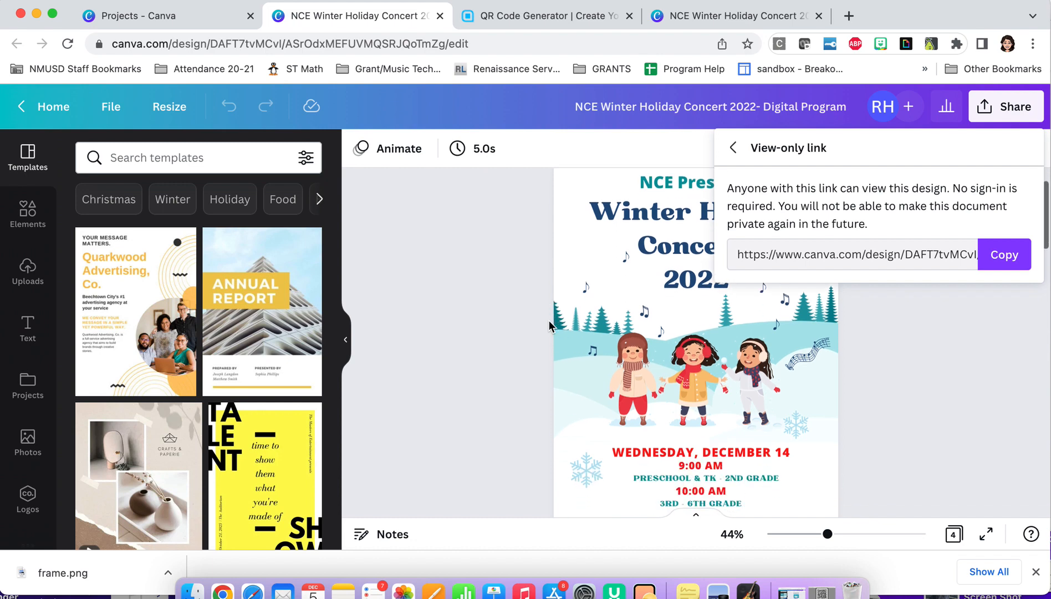
{"action": "scroll", "coordinate": [548, 321], "scroll_direction": "down", "scroll_amount": 1}
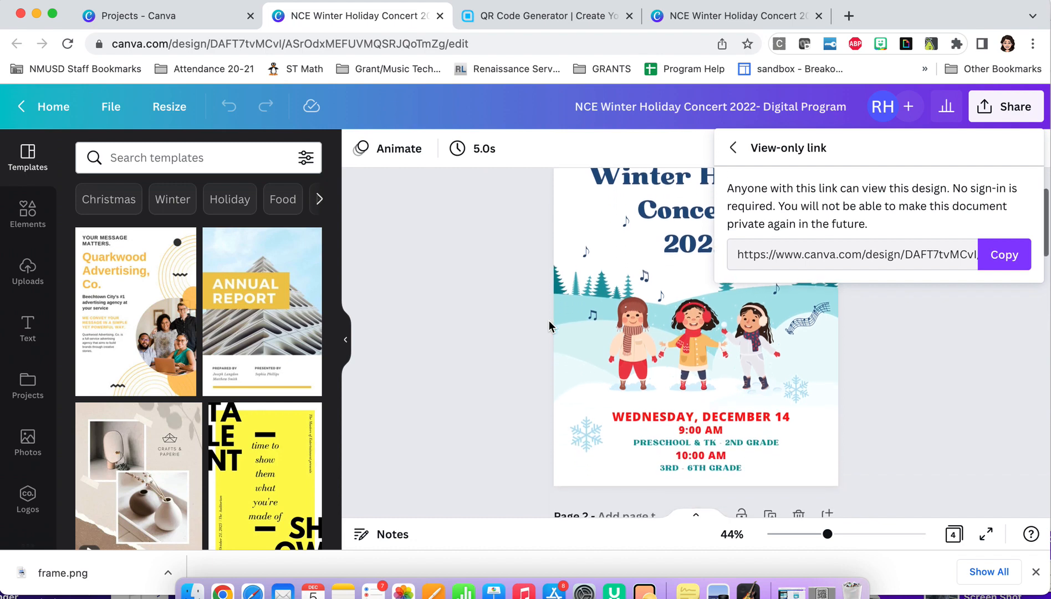
{"action": "scroll", "coordinate": [548, 321], "scroll_direction": "up", "scroll_amount": 1}
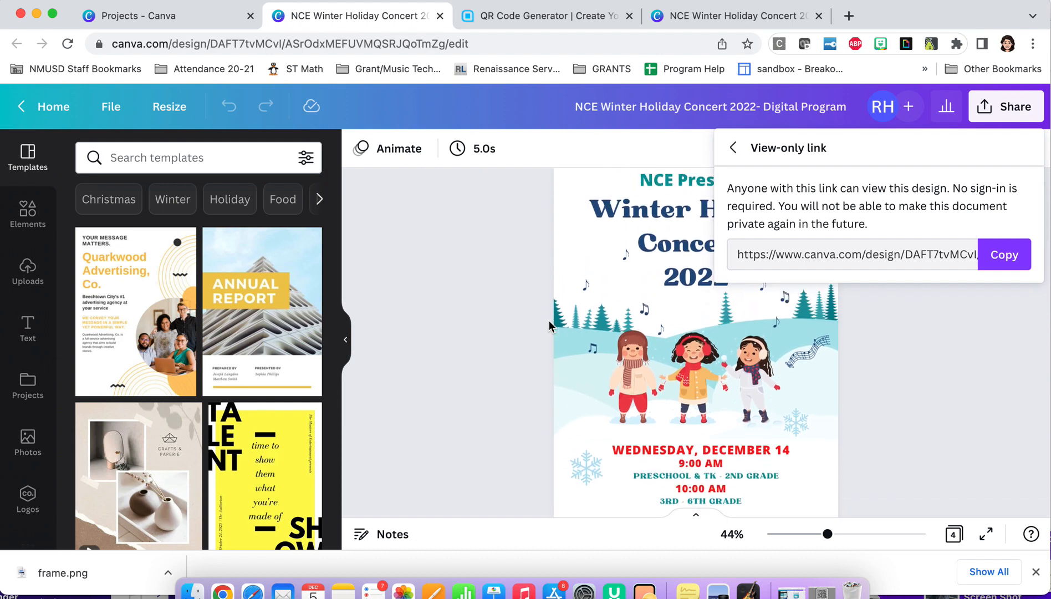